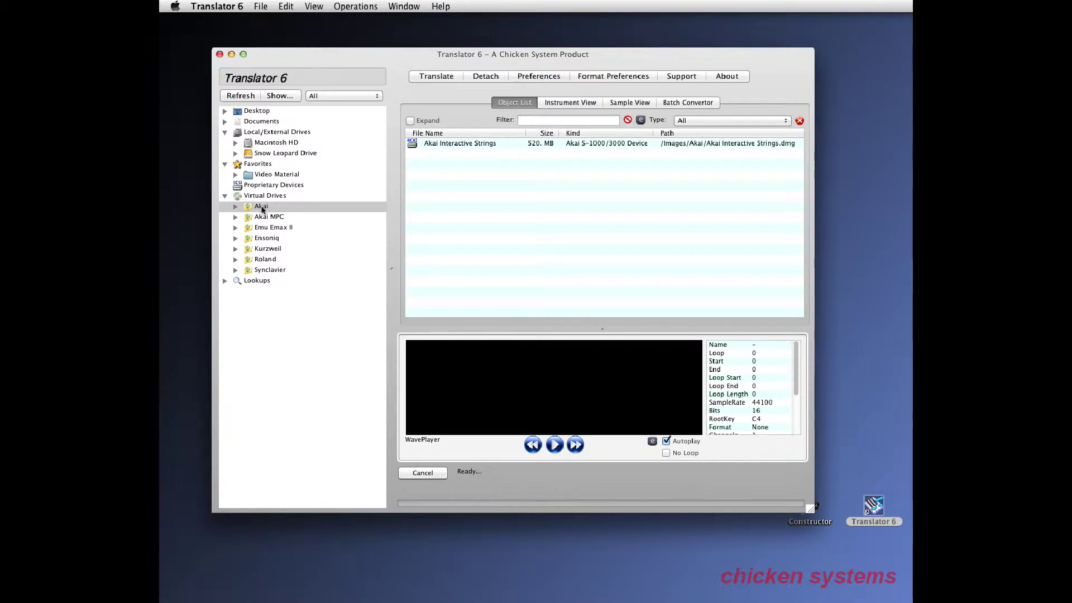
Open Partition A's ENS MARCVLNS volume and audition samples 7VLMENS F B3 and 7VLMENS F C4
click(235, 207)
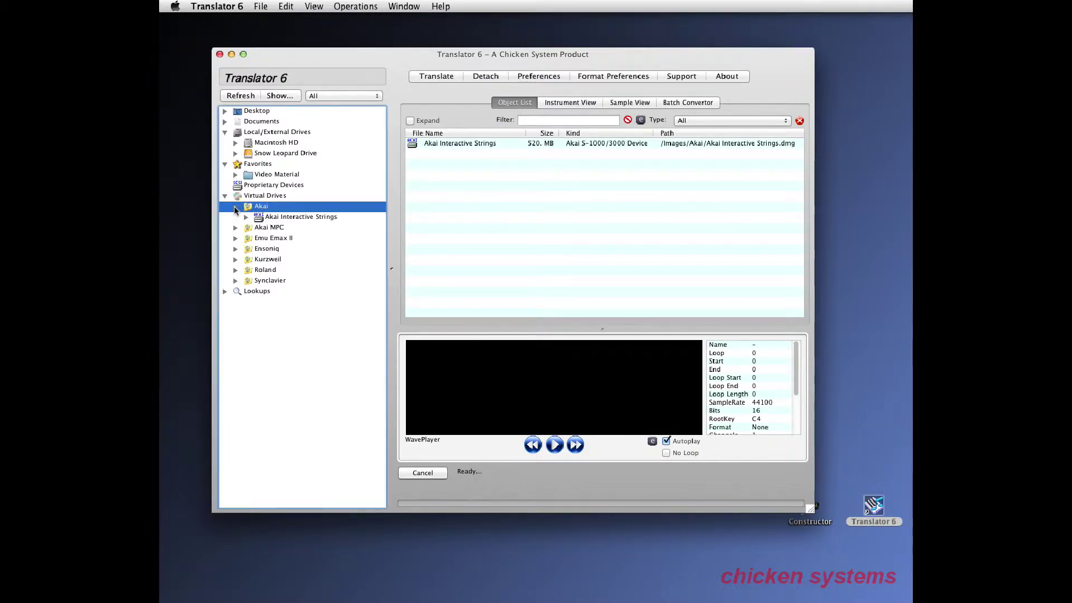
click(235, 207)
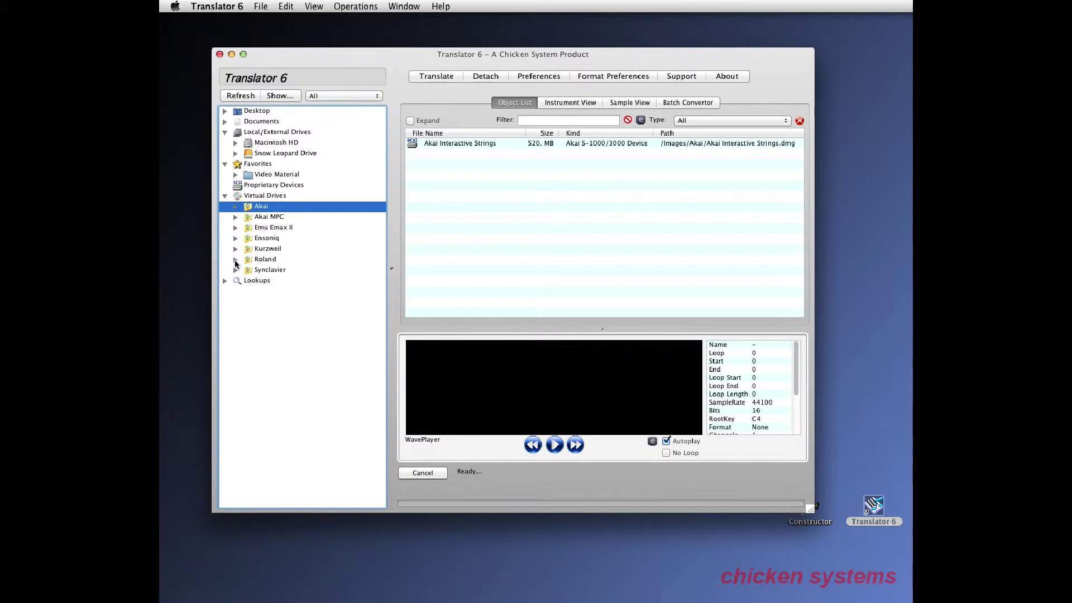
click(235, 208)
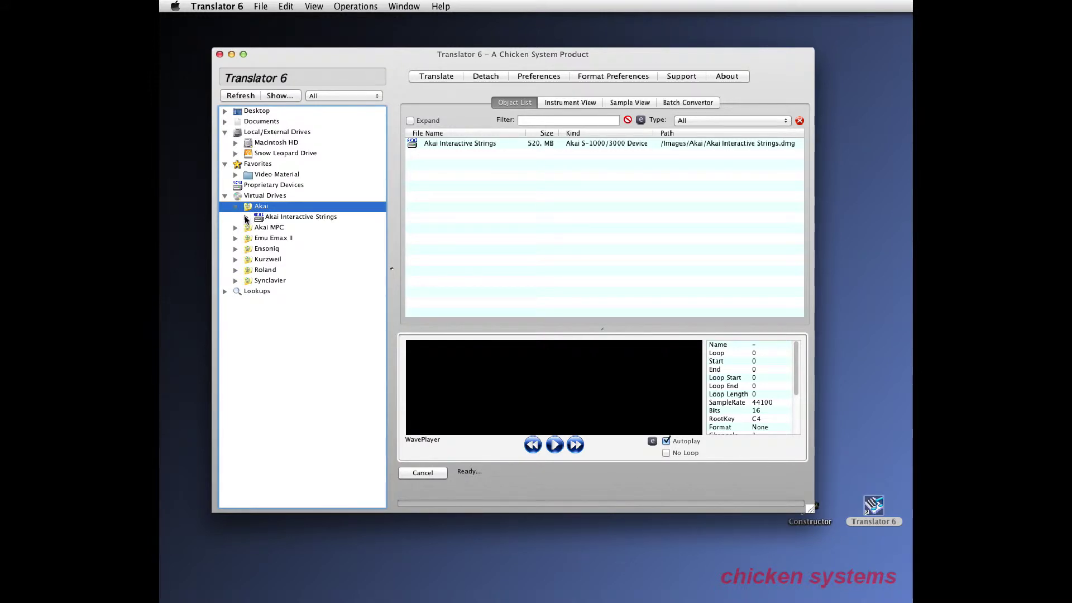
click(245, 217)
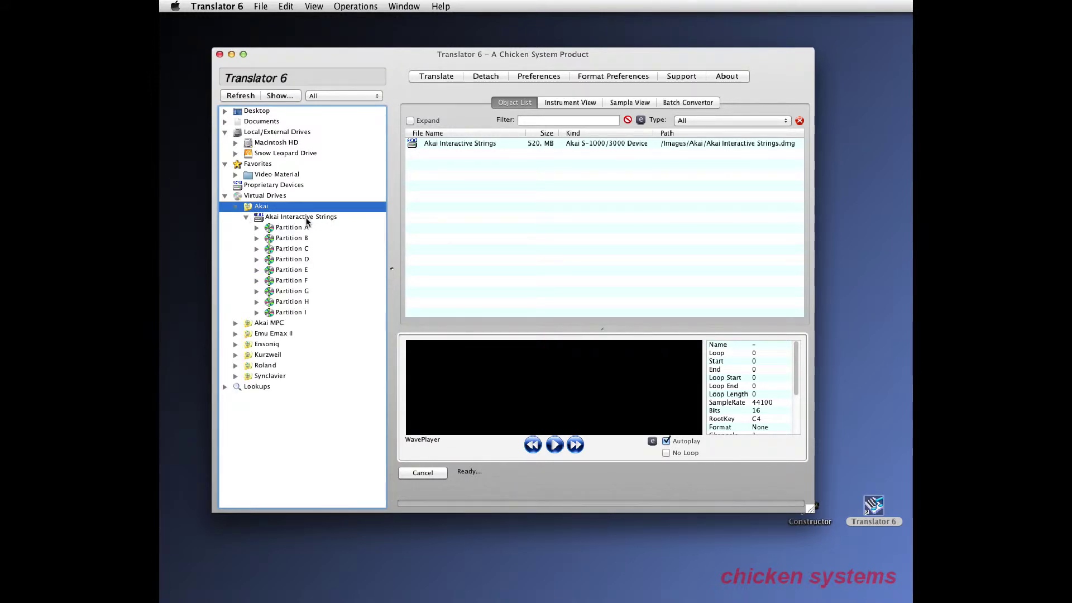
click(289, 228)
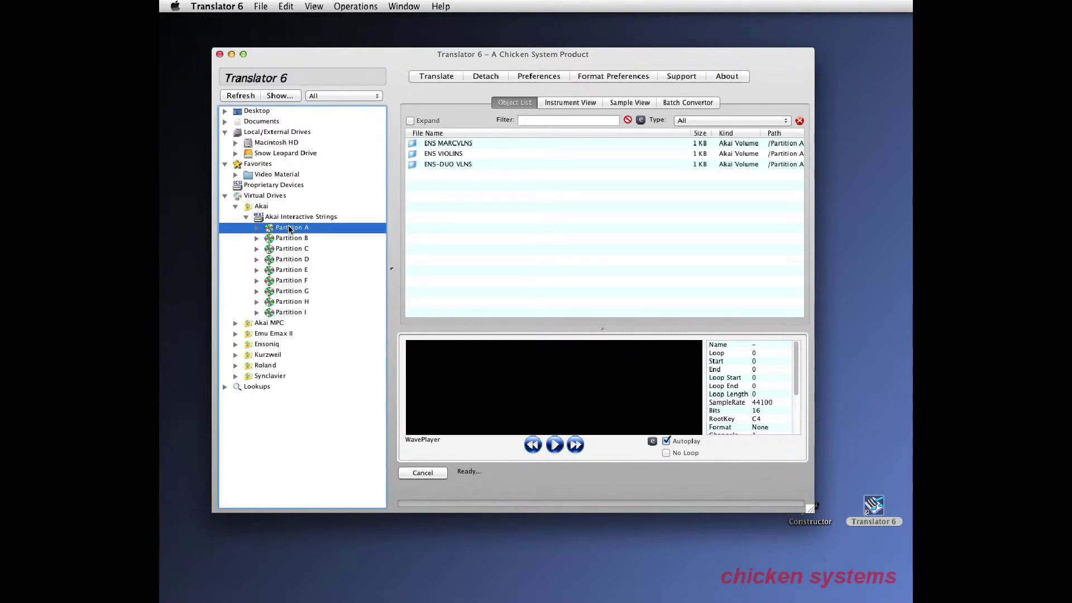
double_click(289, 229)
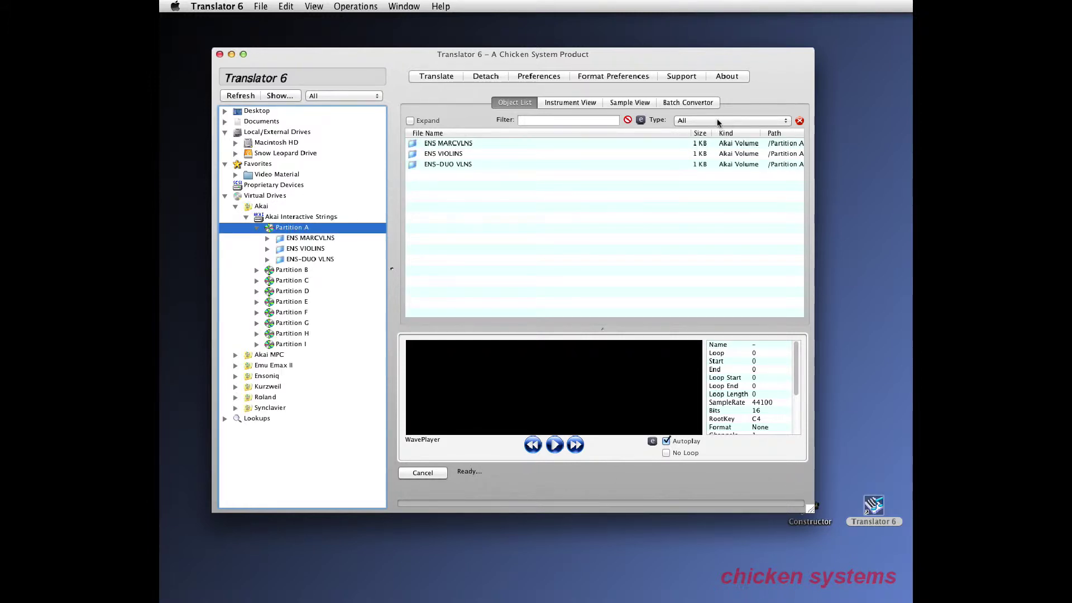
click(311, 239)
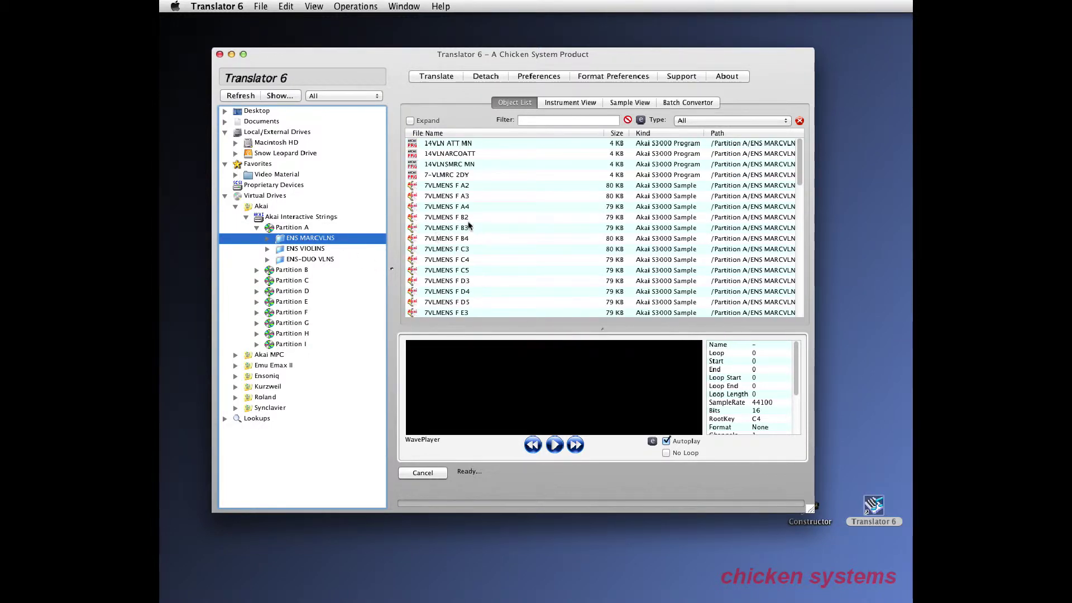
click(443, 229)
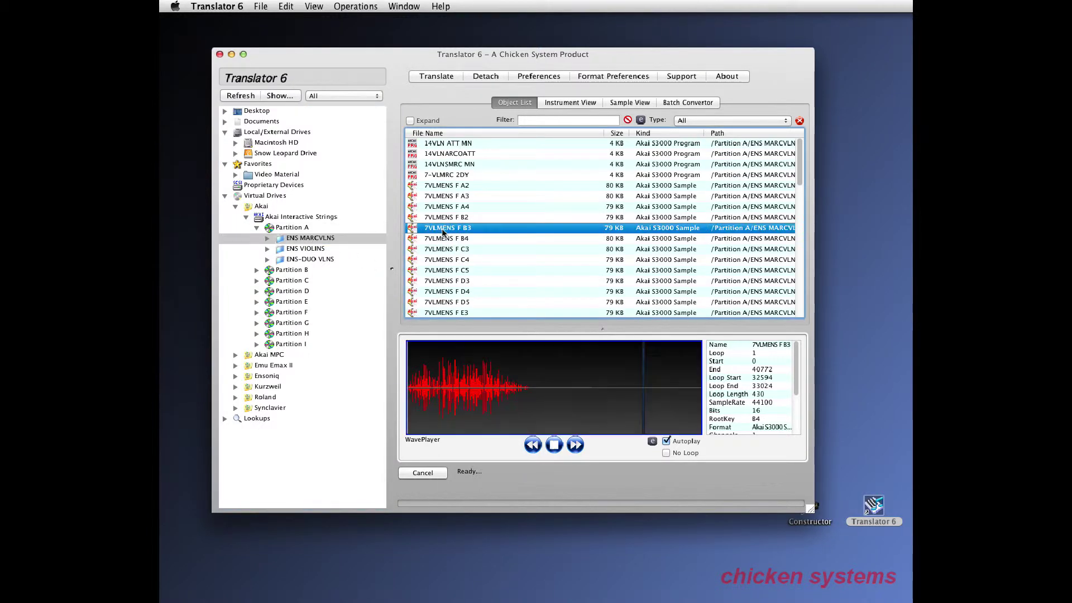
click(464, 260)
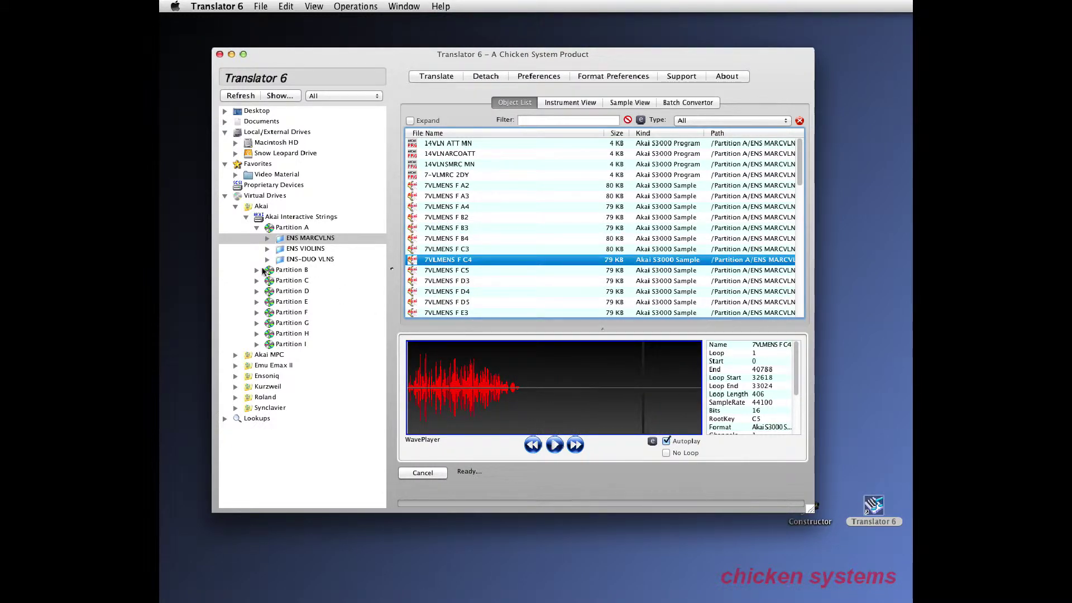
List Partition B's SOLO VIOLINS sorted by kind, audition VNLGESF1D3 and VNLGESF1E4, then stop playback
click(256, 270)
click(310, 281)
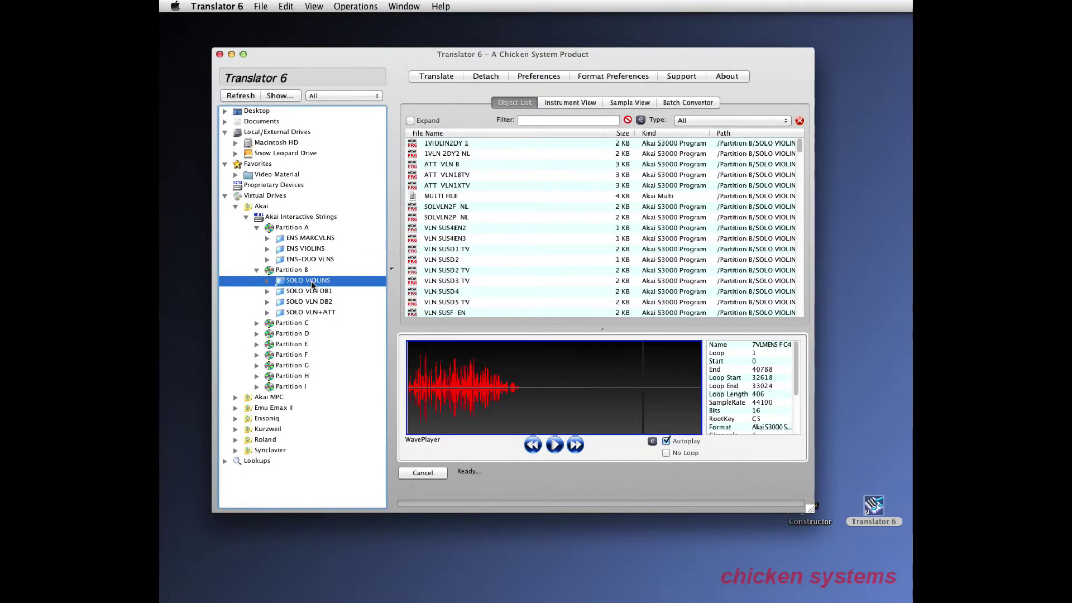
click(666, 134)
click(666, 134)
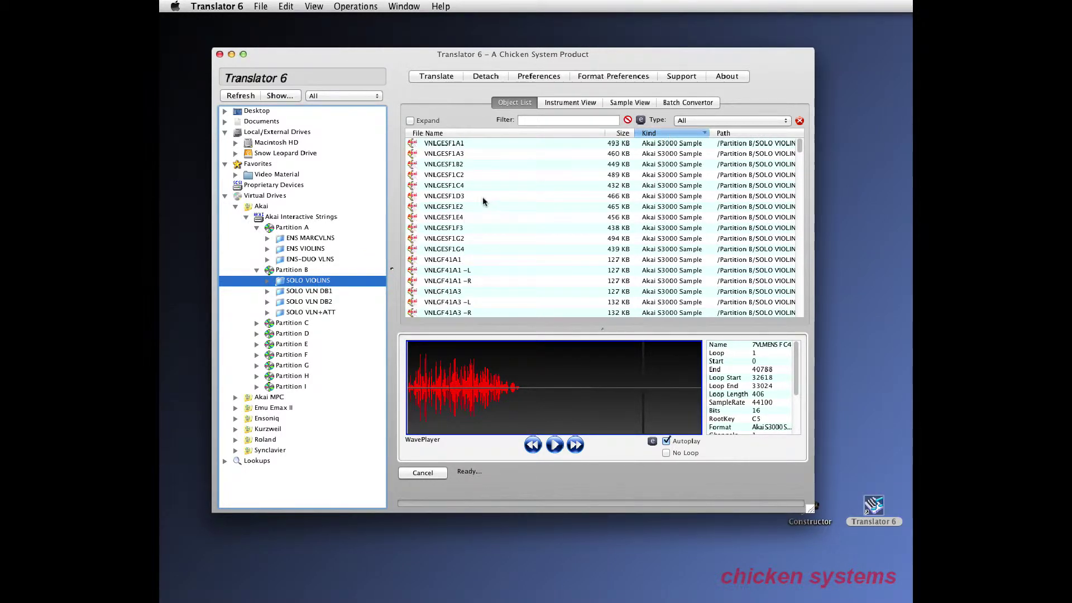
click(447, 196)
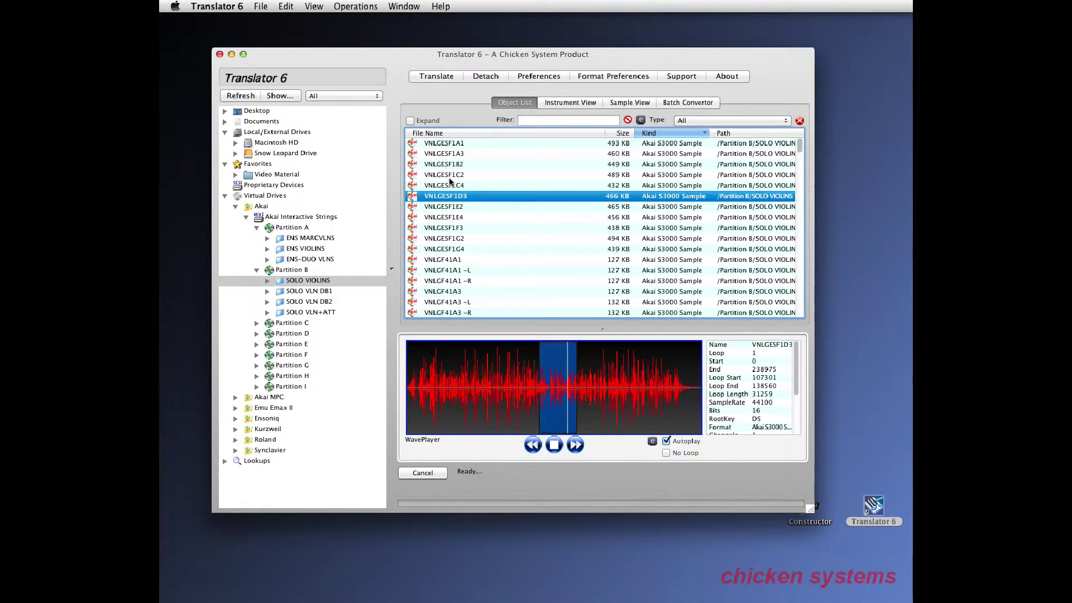
click(447, 217)
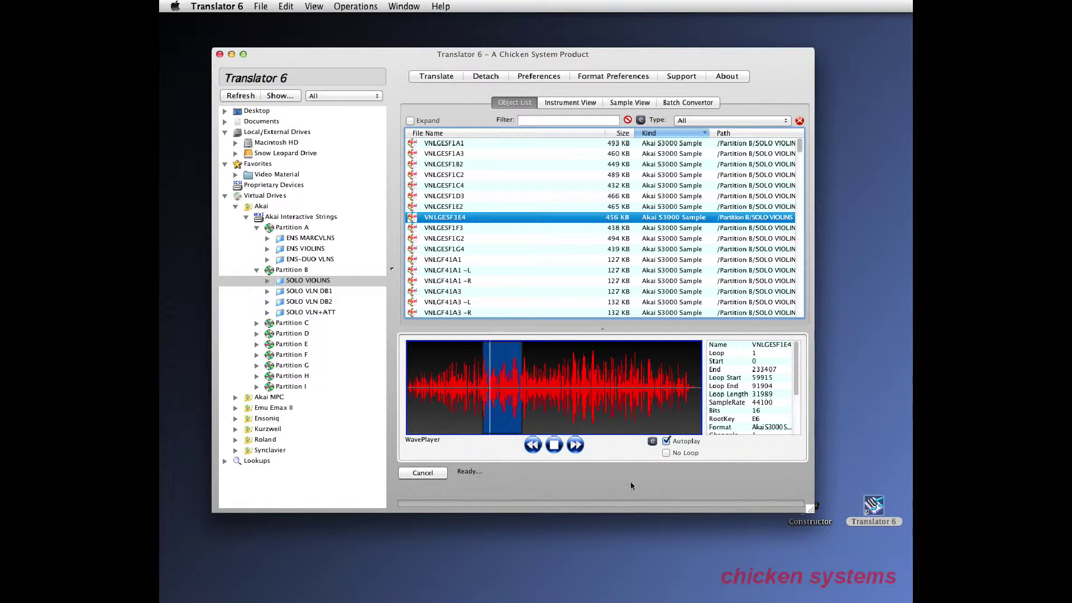
click(546, 440)
click(236, 206)
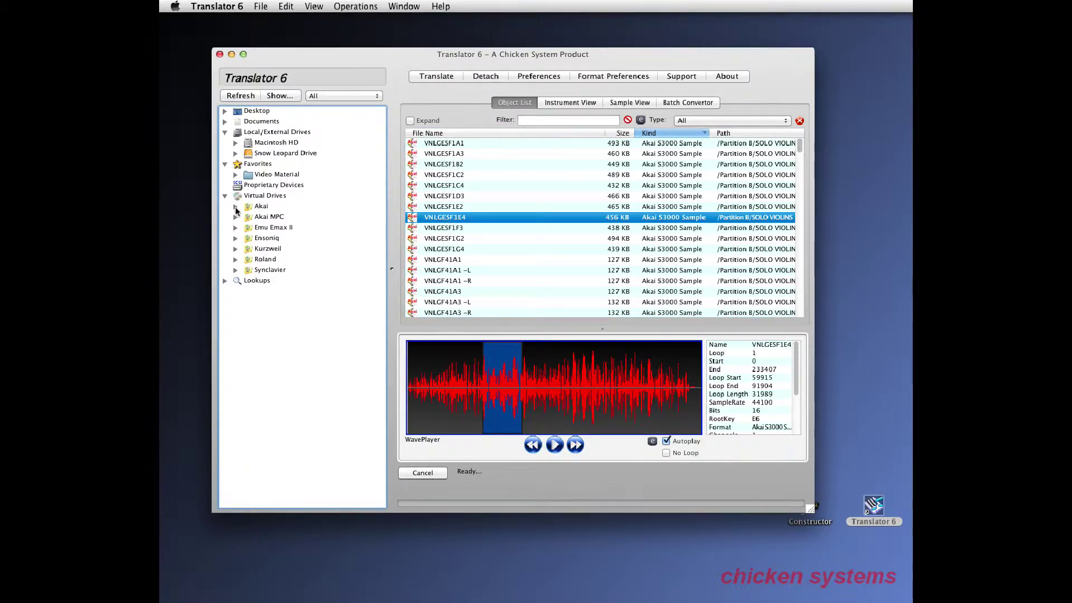
Browse to Partition A of Akai Interactive Strings and select the ENS MARCVLNS volume
click(236, 207)
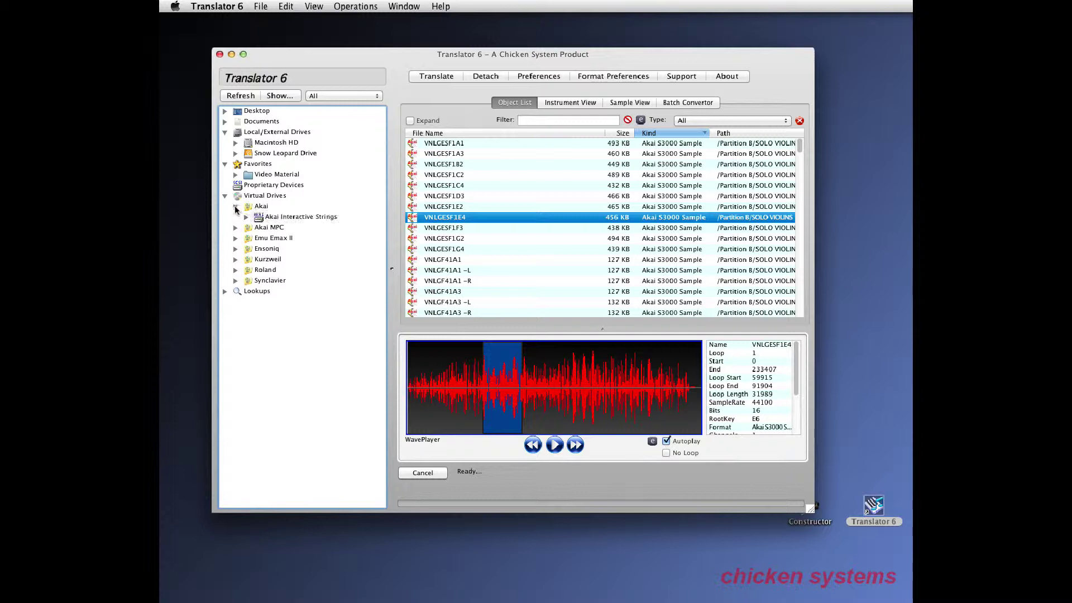
click(272, 217)
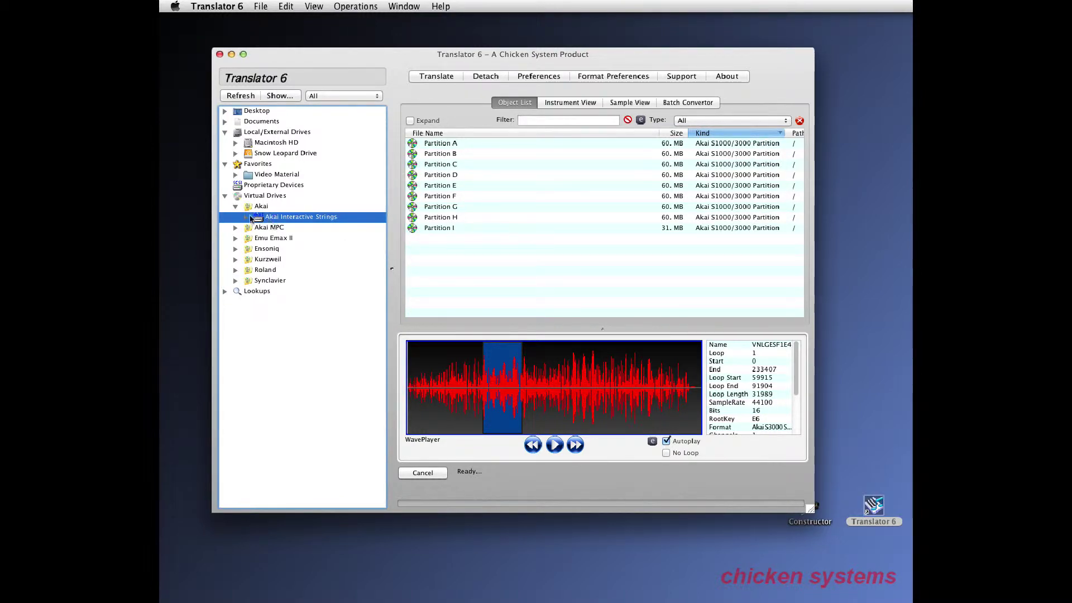
click(248, 217)
click(281, 229)
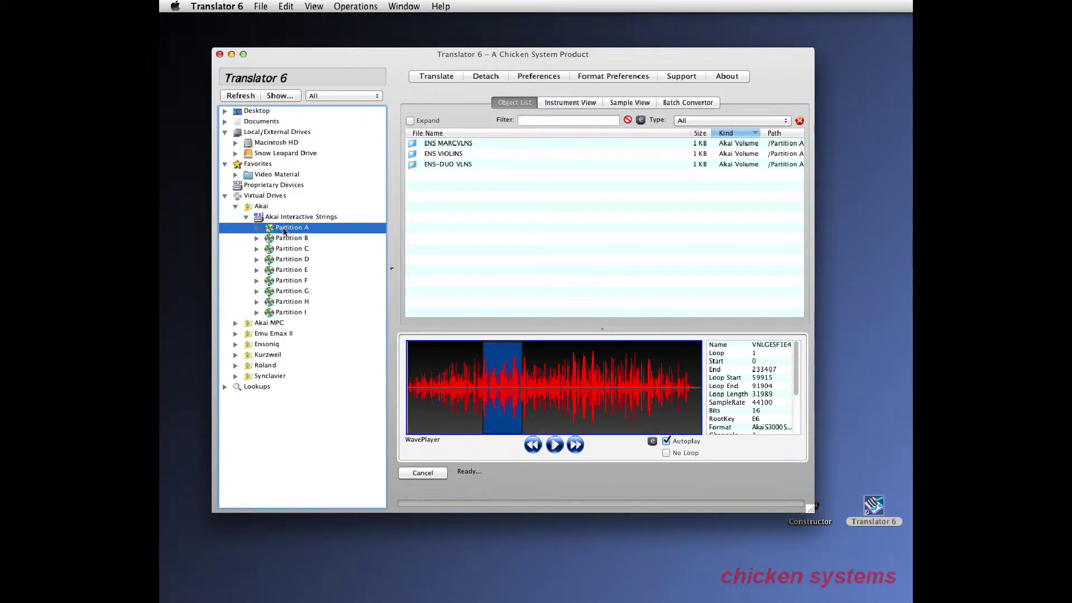
click(454, 144)
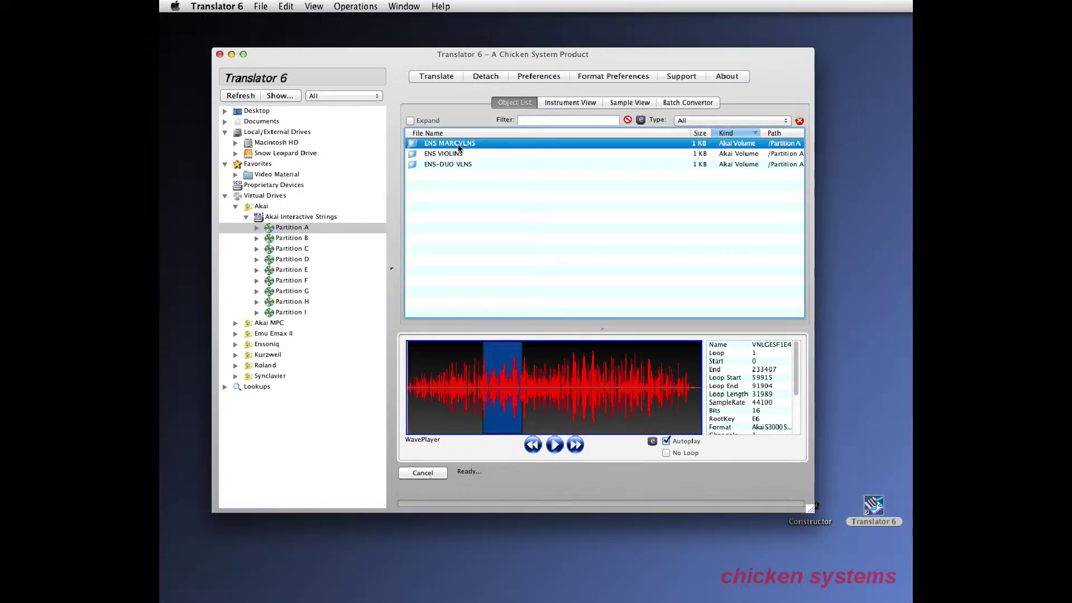
Translate ENS MARCVLNS to Apple EXS24 mkII and view the results in Video Material
click(437, 76)
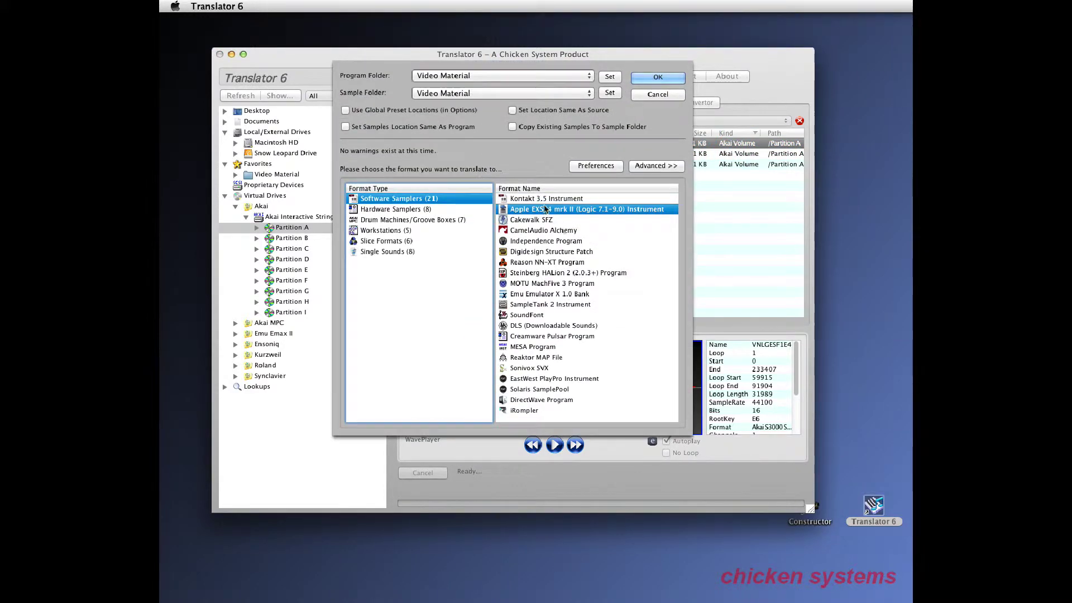
click(653, 79)
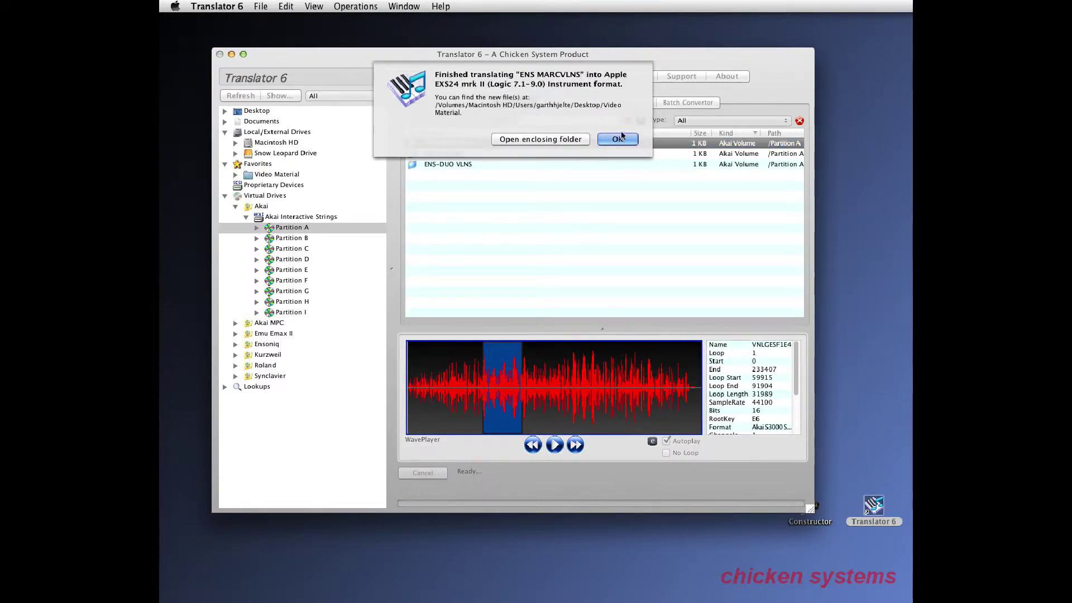
click(618, 139)
click(235, 175)
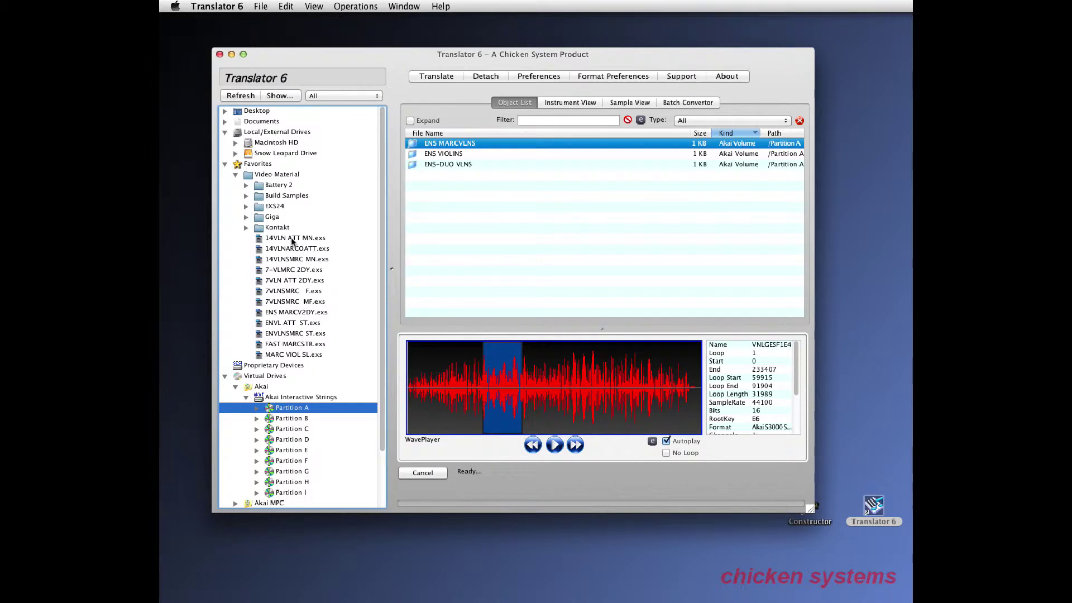
View the 14VLN ATT MN.exs keymap and audition several zones, including 7VLMENS F G5
click(291, 240)
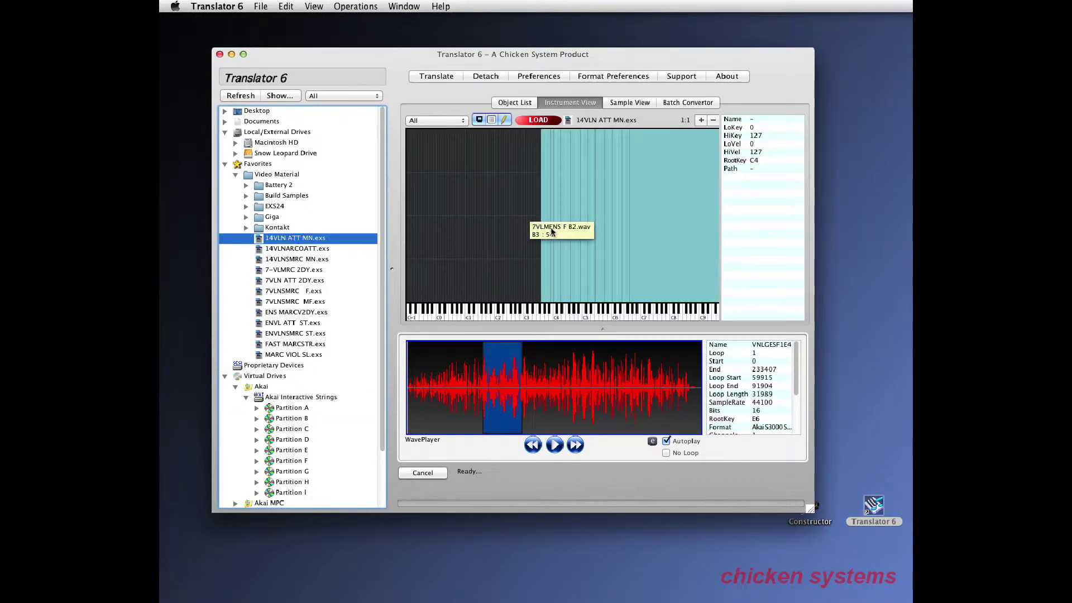
click(593, 238)
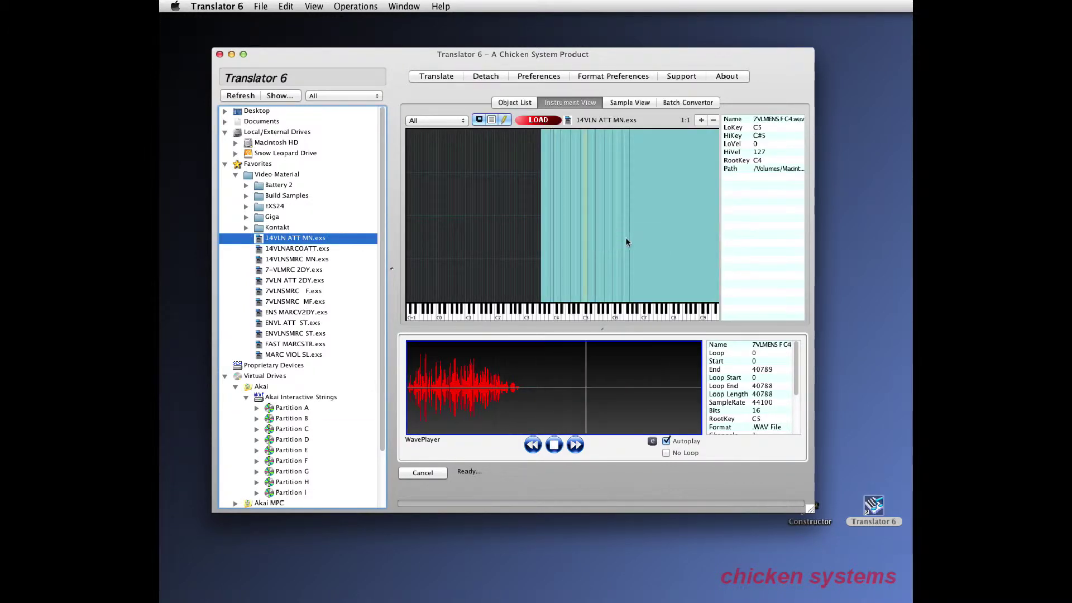
click(636, 243)
click(651, 248)
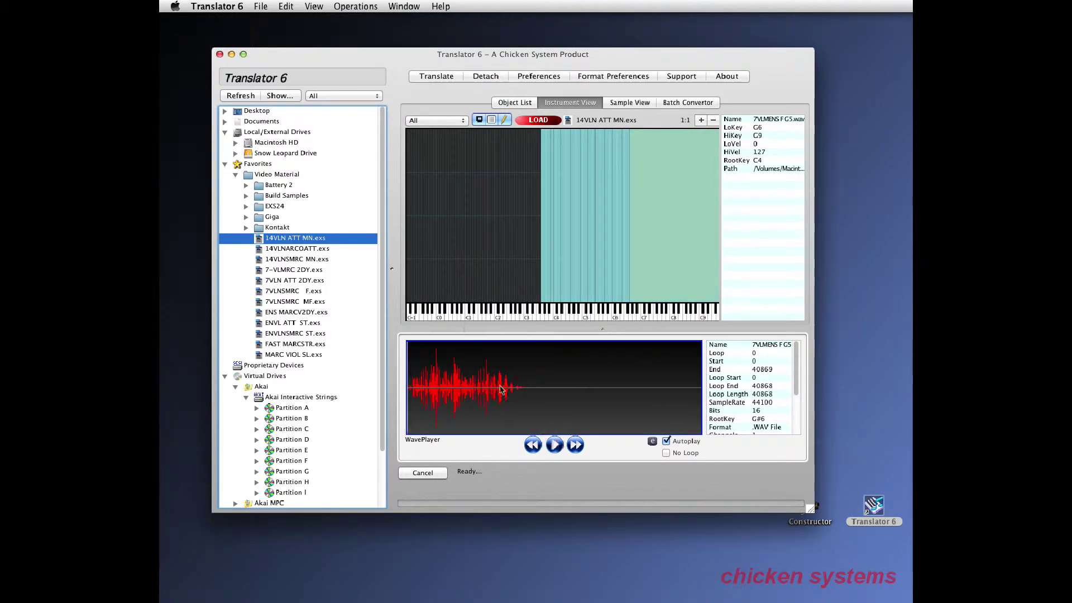
Select all the WAV and EXS files in Video Material and move them to the trash
click(259, 176)
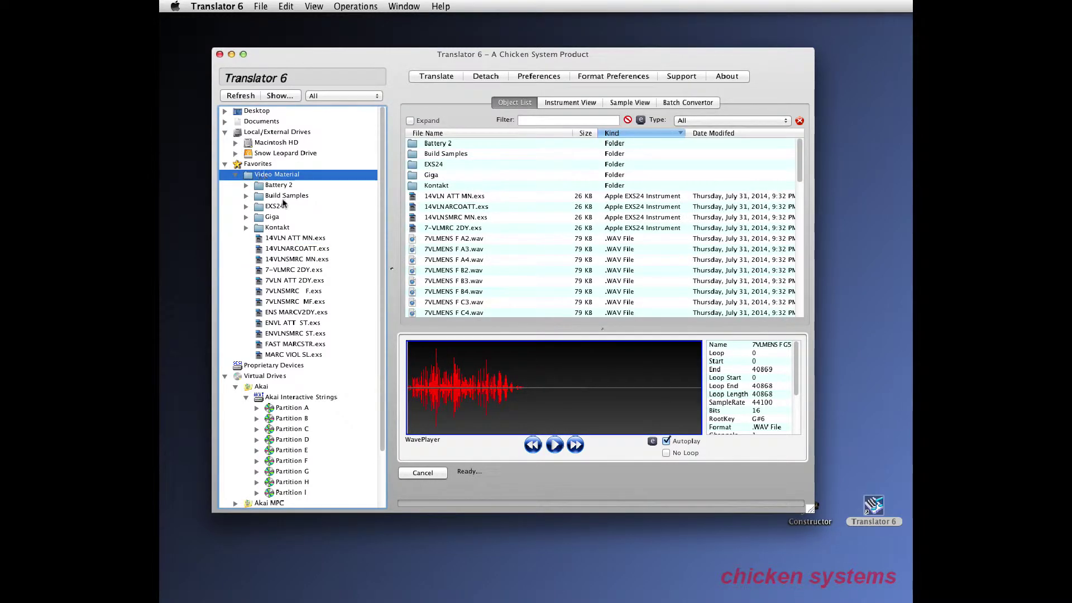
click(462, 202)
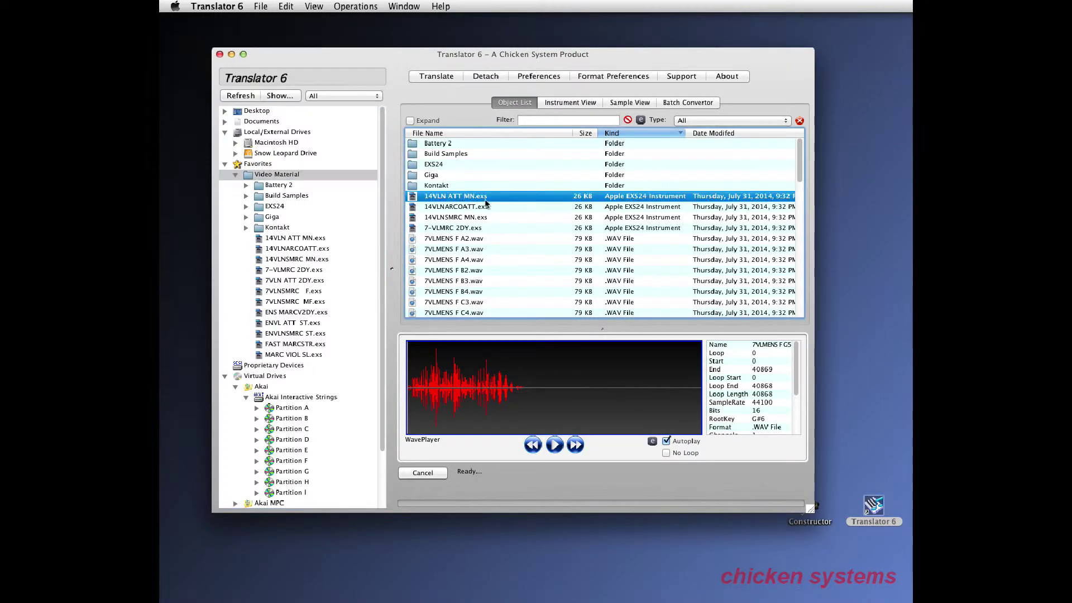
drag(799, 168, 808, 308)
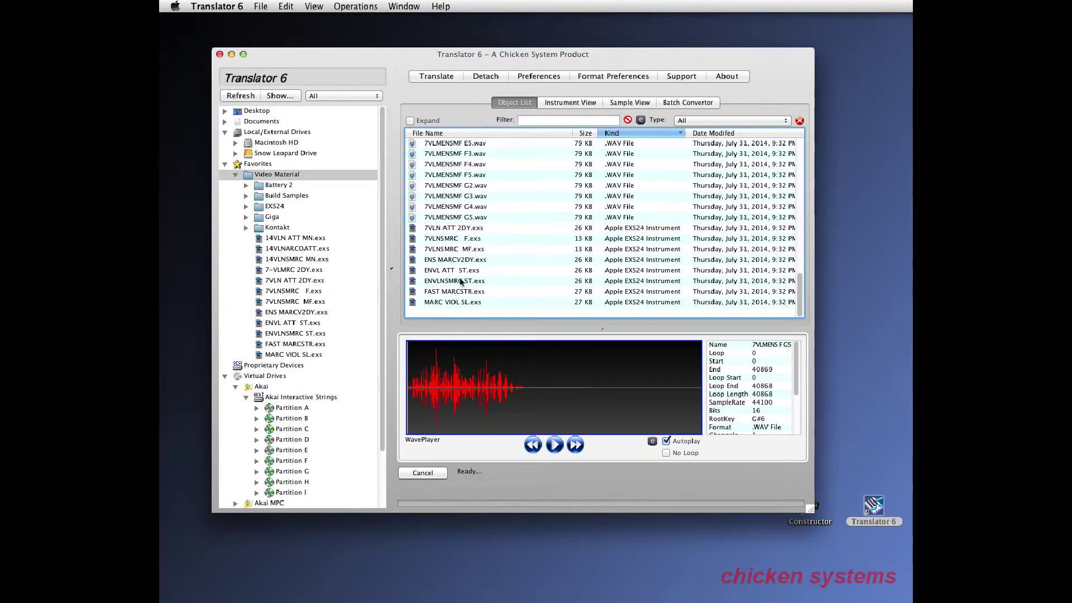
shift+click(454, 304)
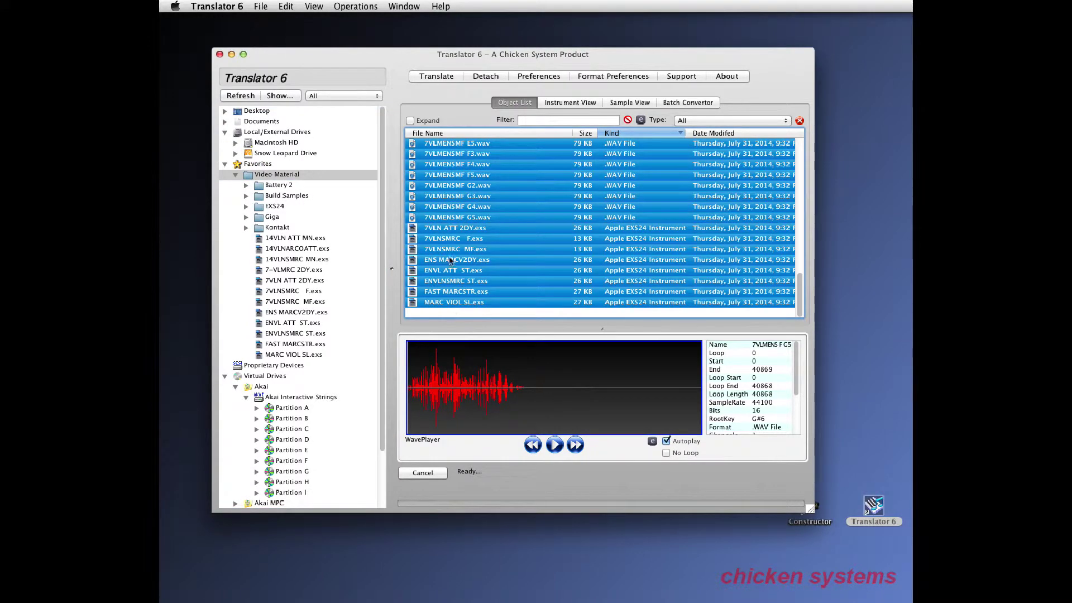
right_click(453, 206)
click(507, 241)
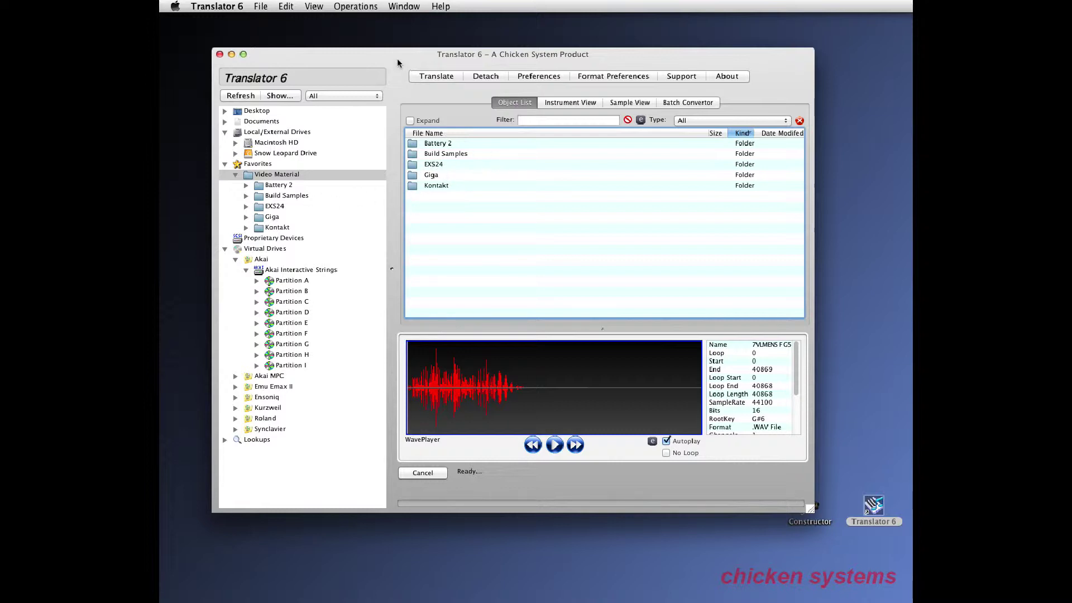
Collapse Akai and browse Ensoniq CDR-1 to 01 STRINGED/04 ELEC GUITAR's 03 DANCE GUITAR keymap
click(246, 271)
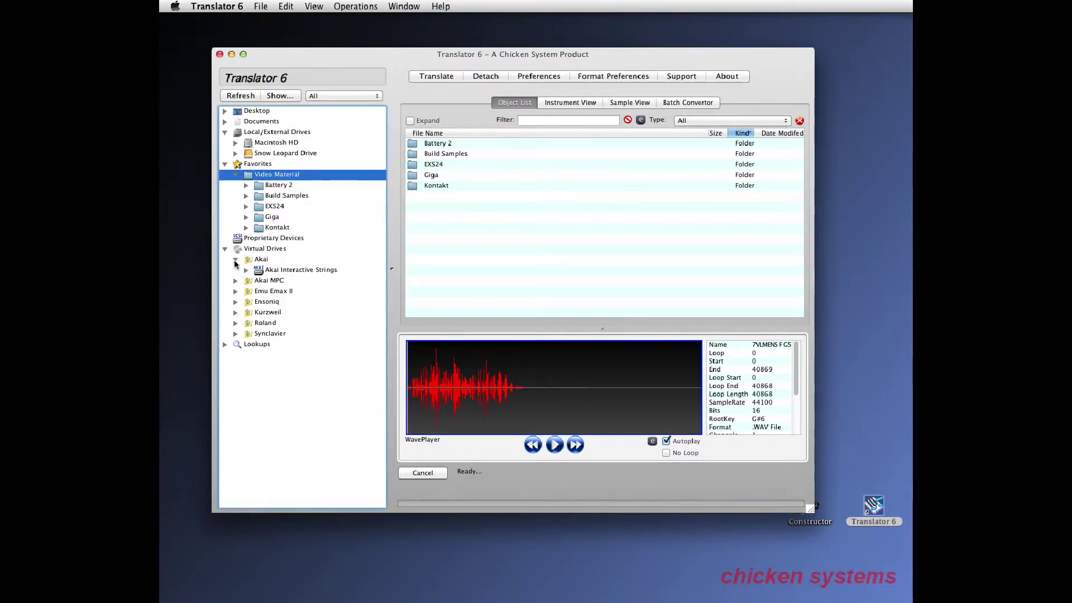
click(235, 260)
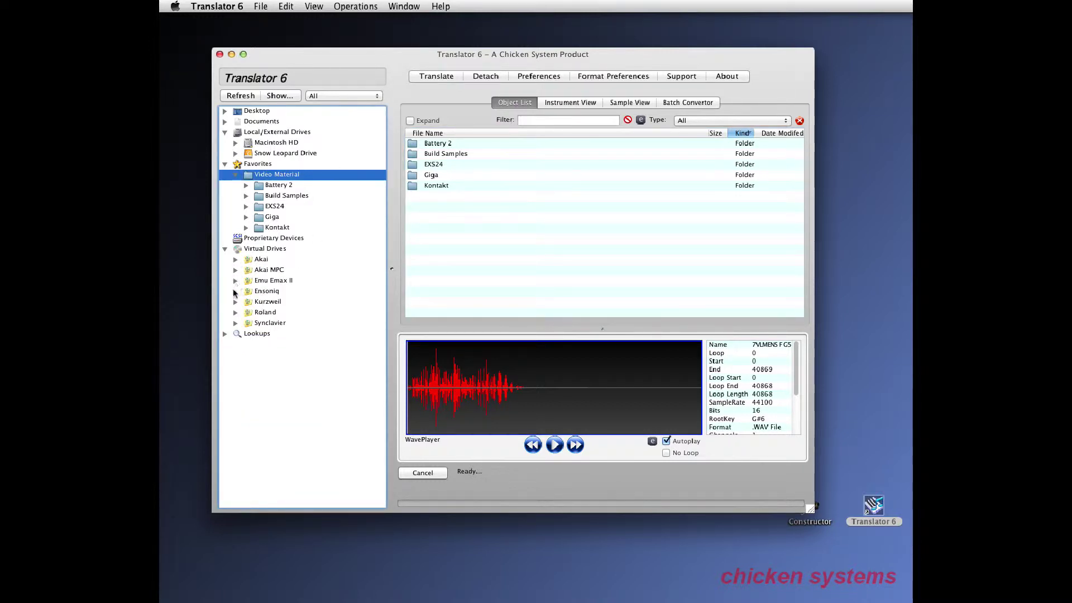
click(235, 291)
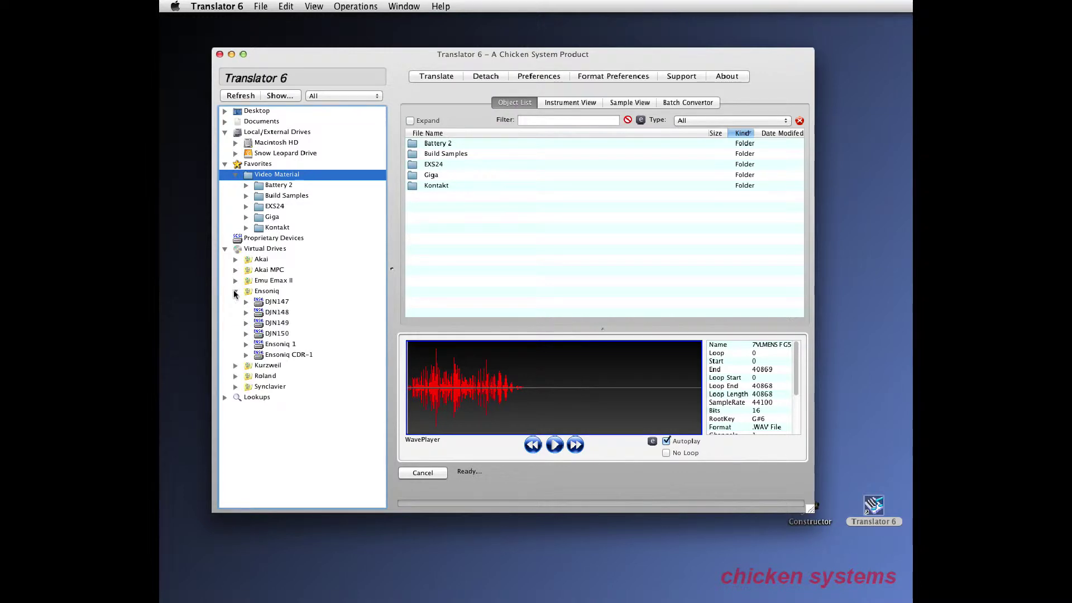
click(254, 356)
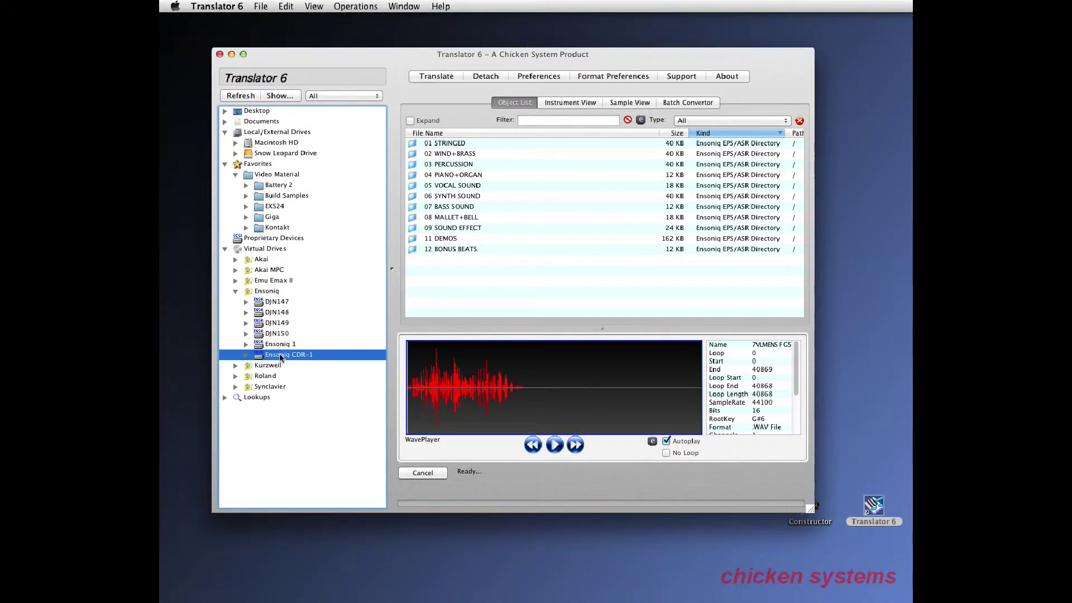
click(247, 355)
click(298, 366)
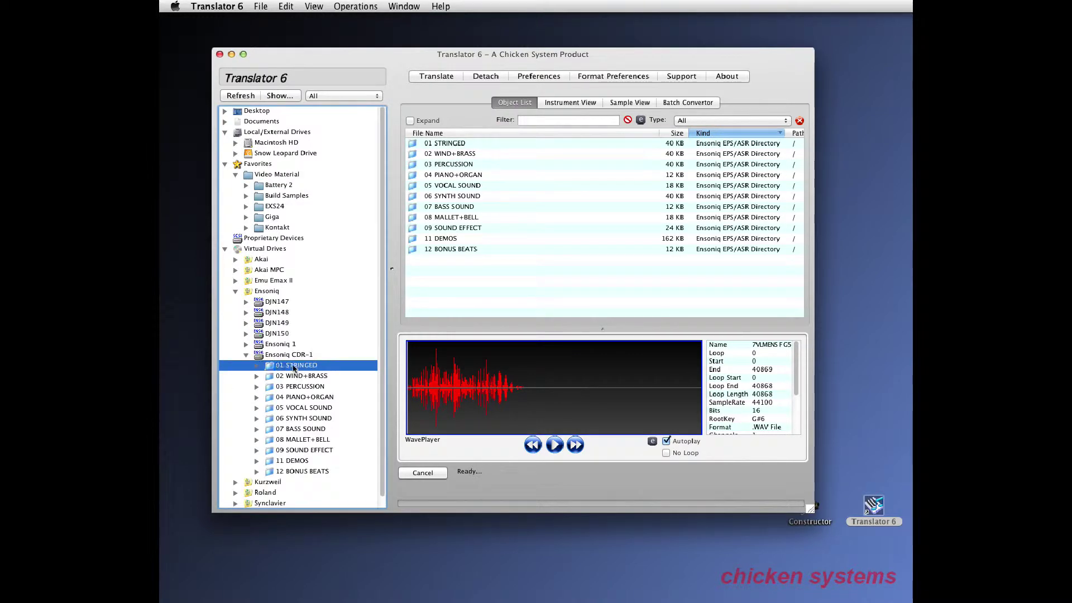
click(257, 365)
click(313, 377)
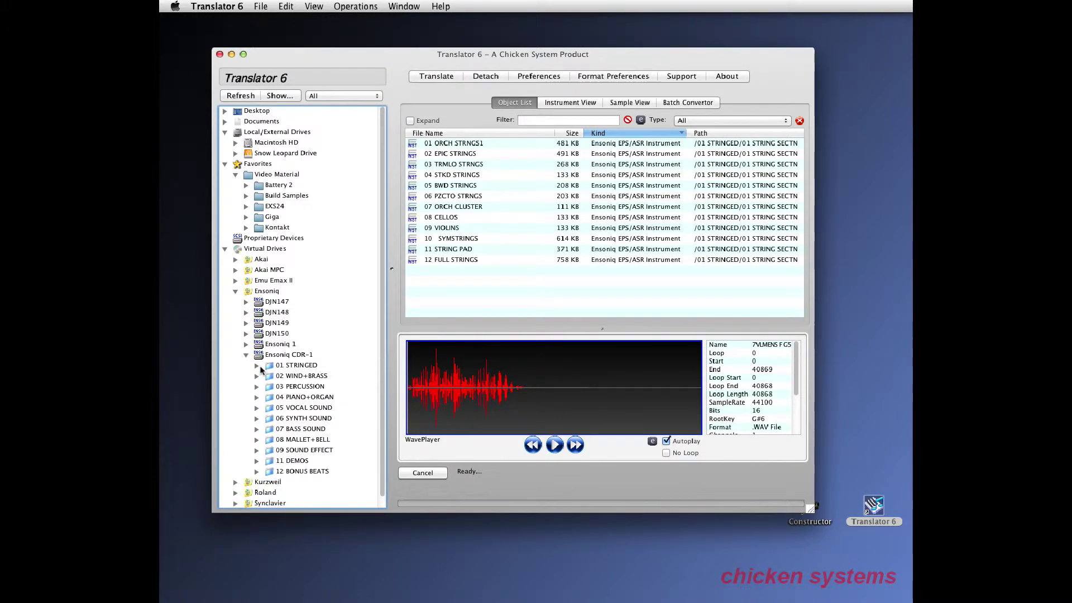
double_click(310, 407)
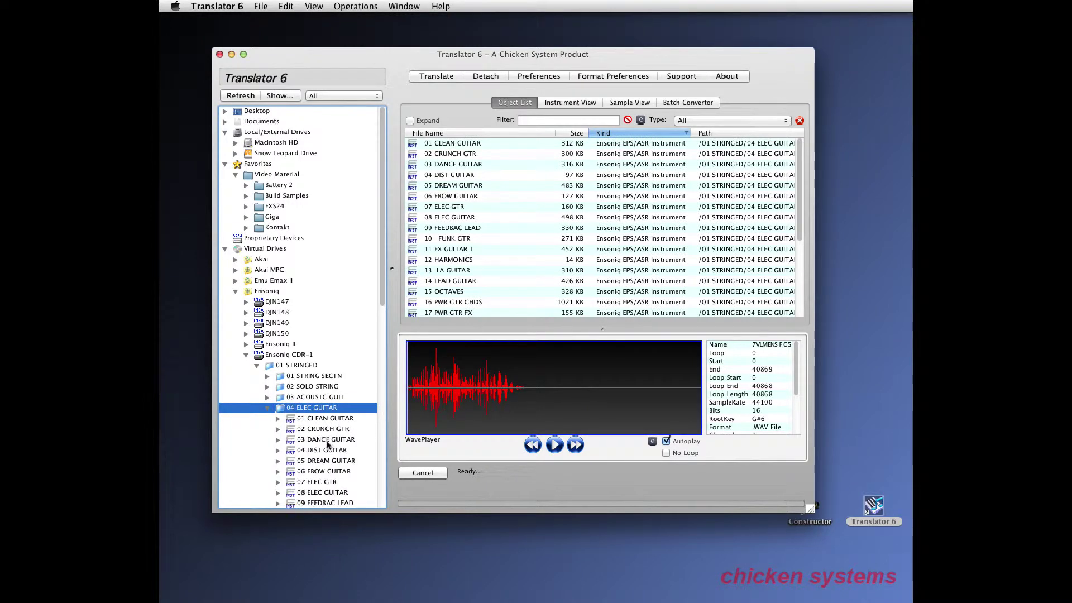
click(328, 441)
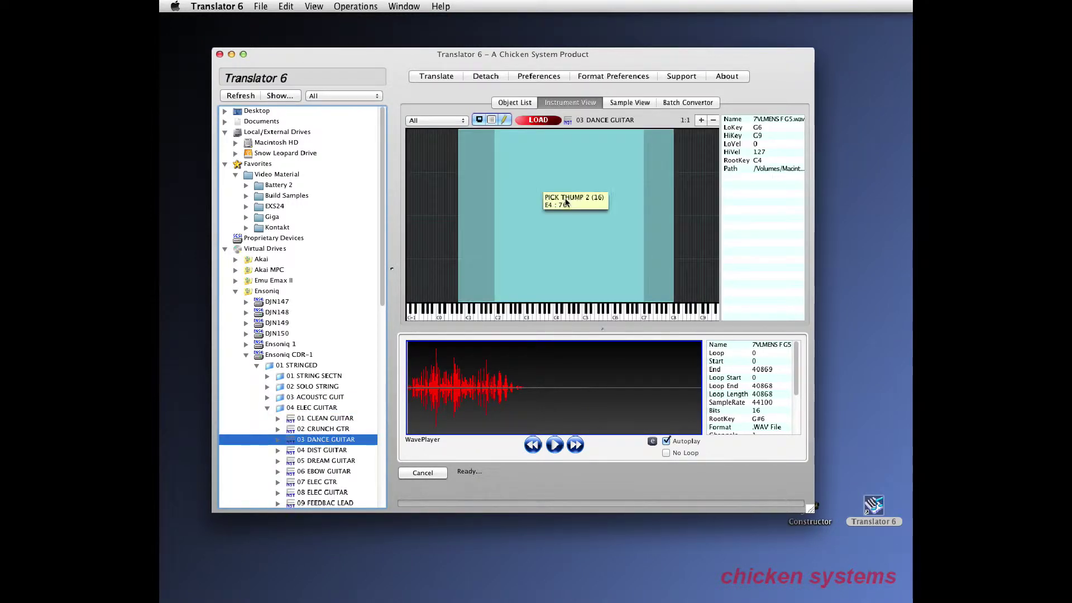
Audition the guitar's left key zone, then collapse the Ensoniq CDR-1 folders and drive
click(491, 227)
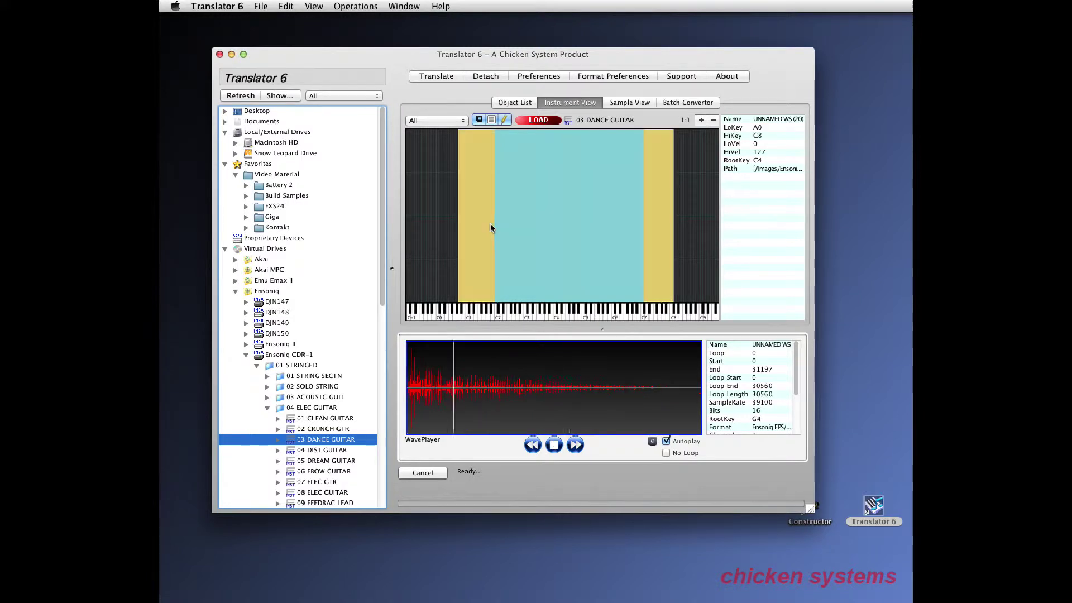
click(256, 366)
click(246, 355)
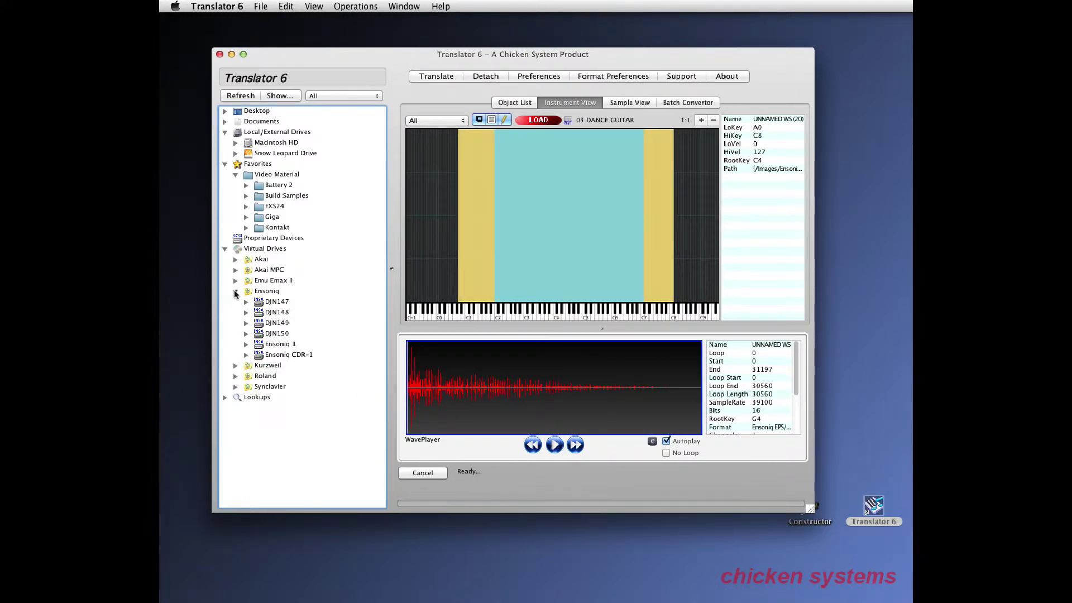
click(235, 291)
Browse Kurzweil Take 6 through SAMPLES/SUSTAINS/DOO/DOOST to list DOO24KS.k25's samples
click(235, 302)
click(278, 312)
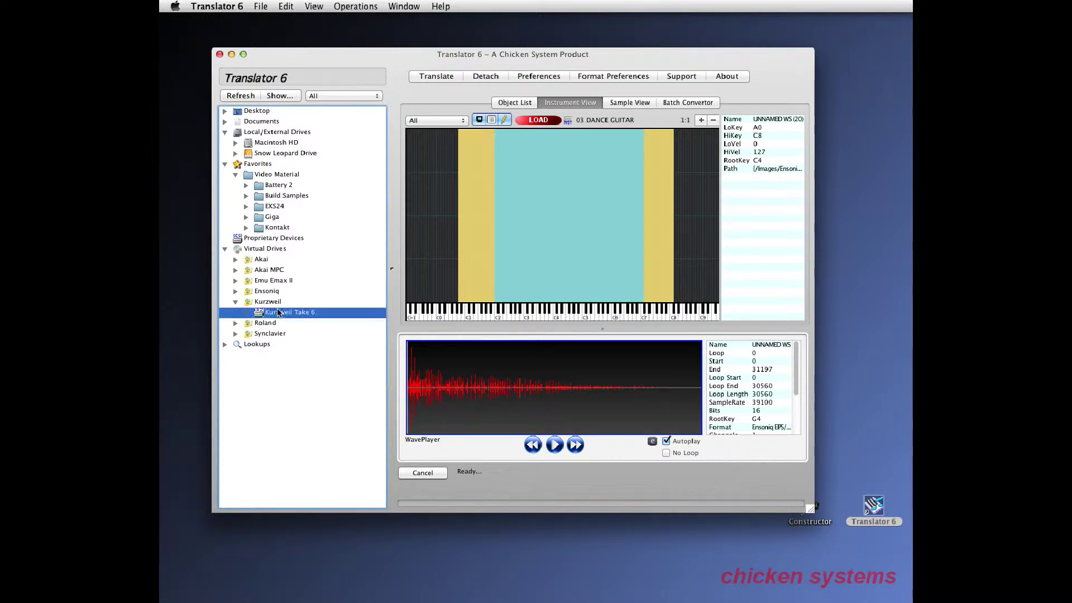
click(247, 313)
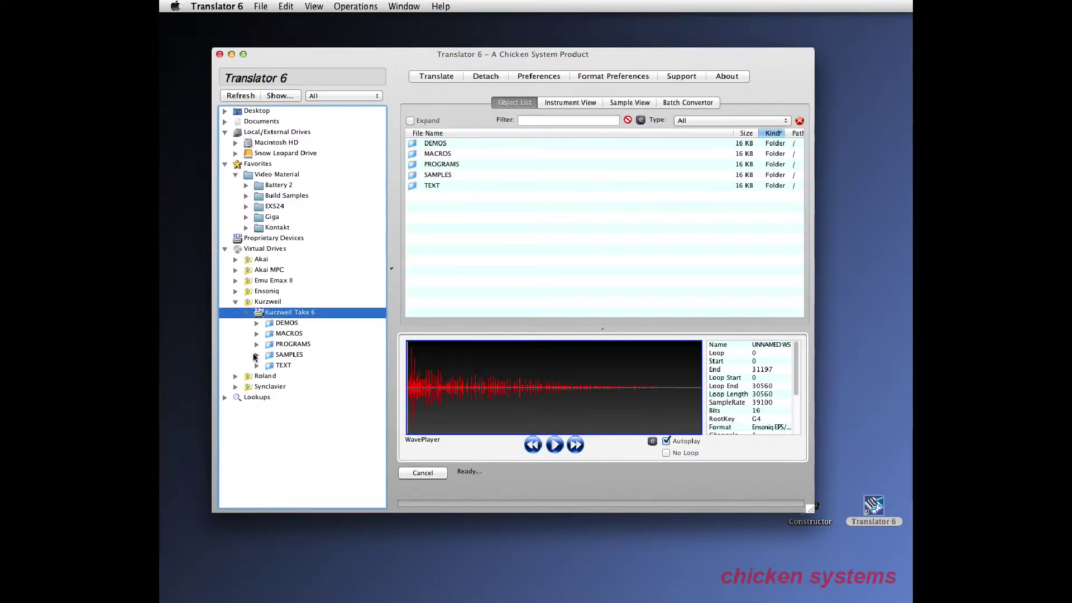
click(256, 355)
click(266, 387)
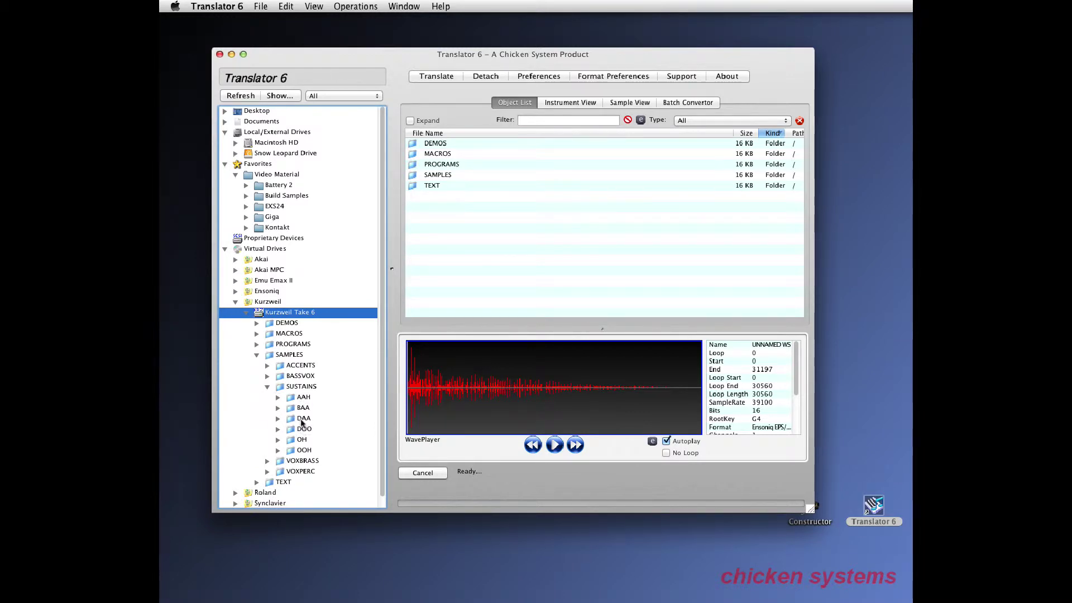
click(302, 430)
click(278, 431)
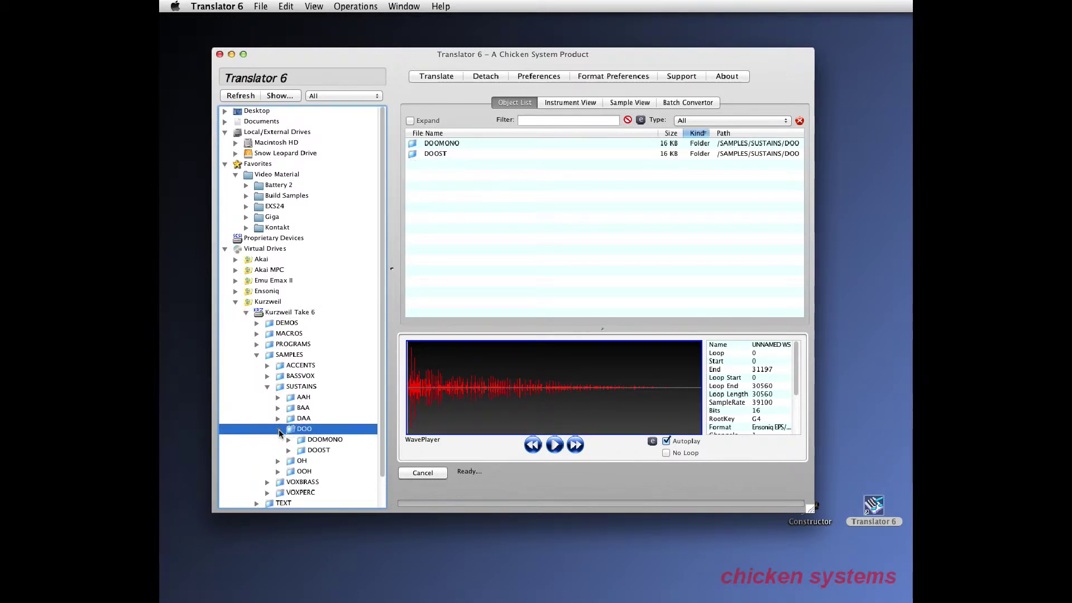
click(295, 451)
click(289, 451)
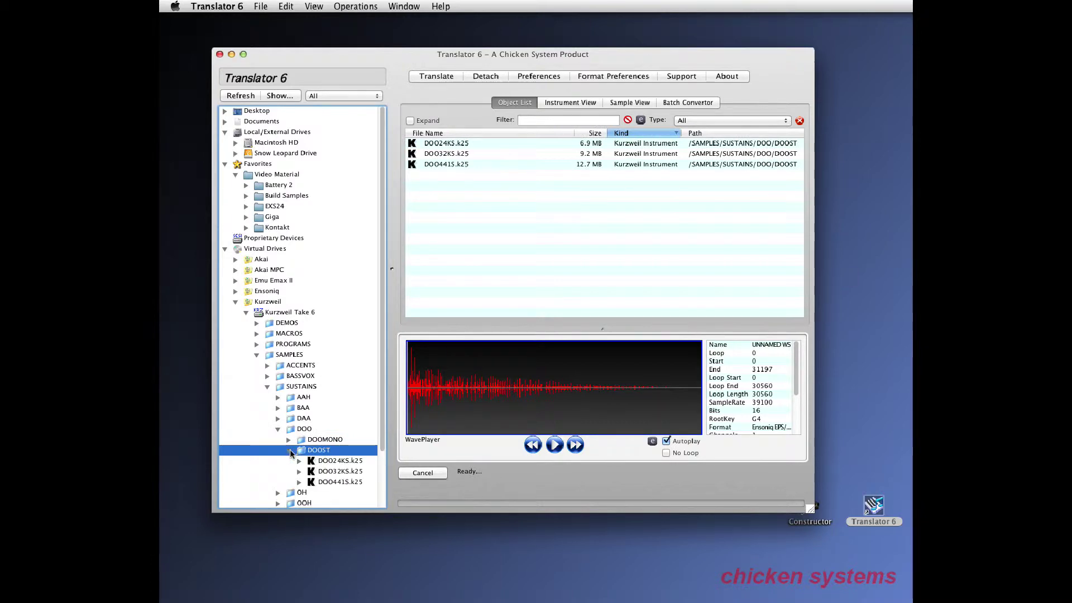
click(337, 461)
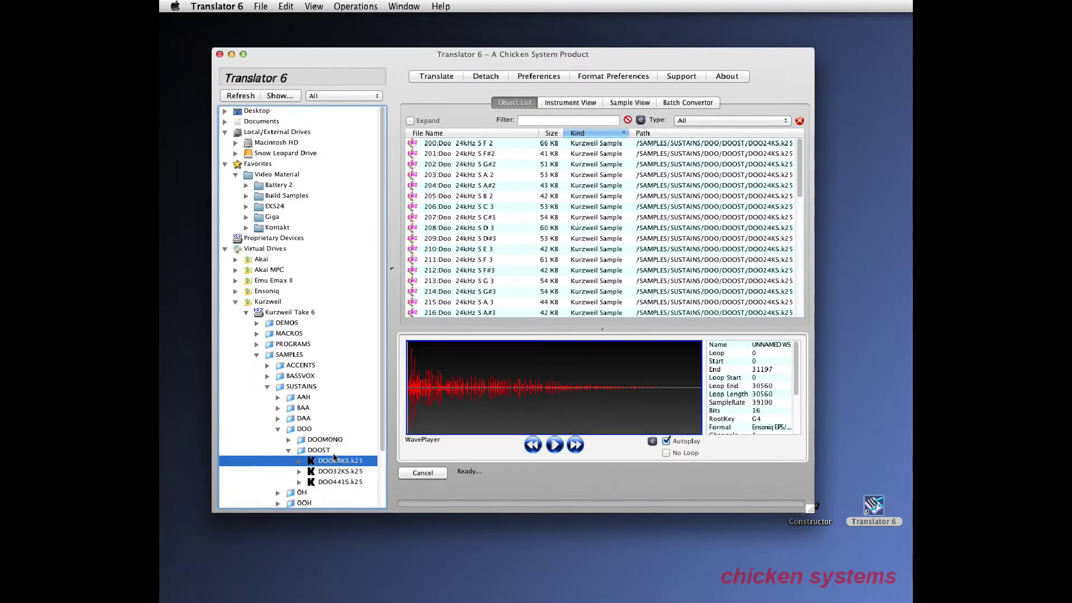
Audition samples 206 (C 3), 209 (D#3), 212 (F#3), 215 (A 3) and 204 (A#2)
click(476, 208)
click(481, 239)
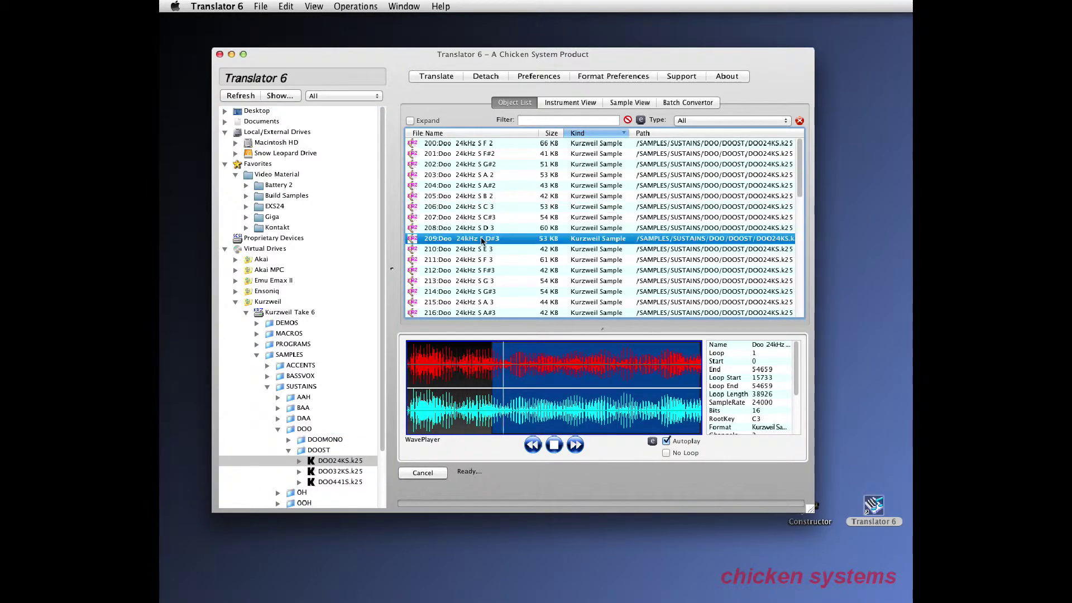
click(471, 270)
click(474, 304)
click(481, 185)
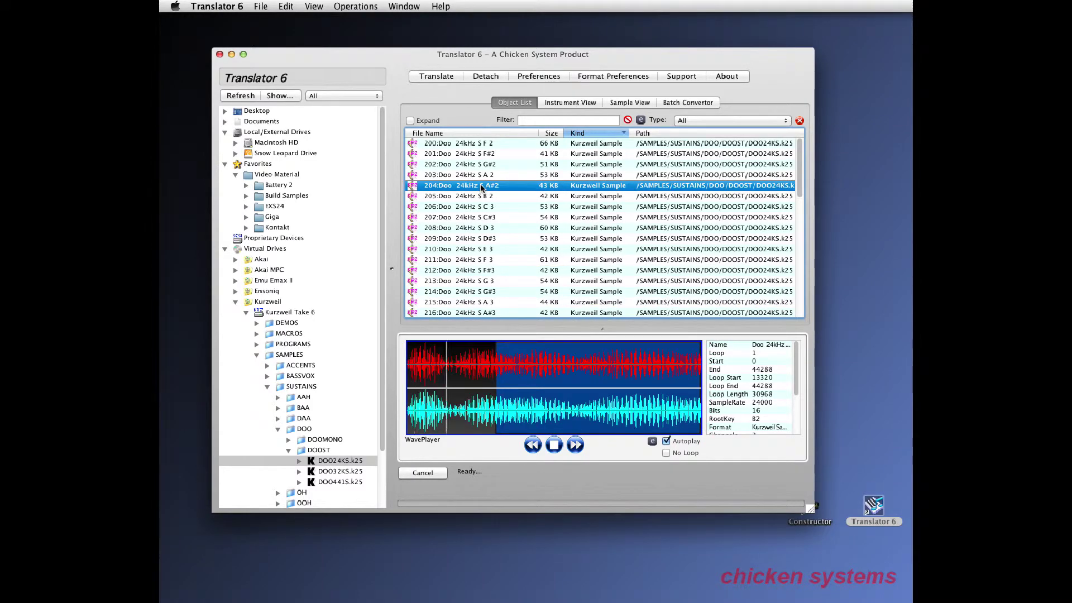
Collapse Kurzweil and open the CMB:Bryt Violins patch from Roland Orchestral Vol. 1's Patches
click(256, 354)
click(246, 312)
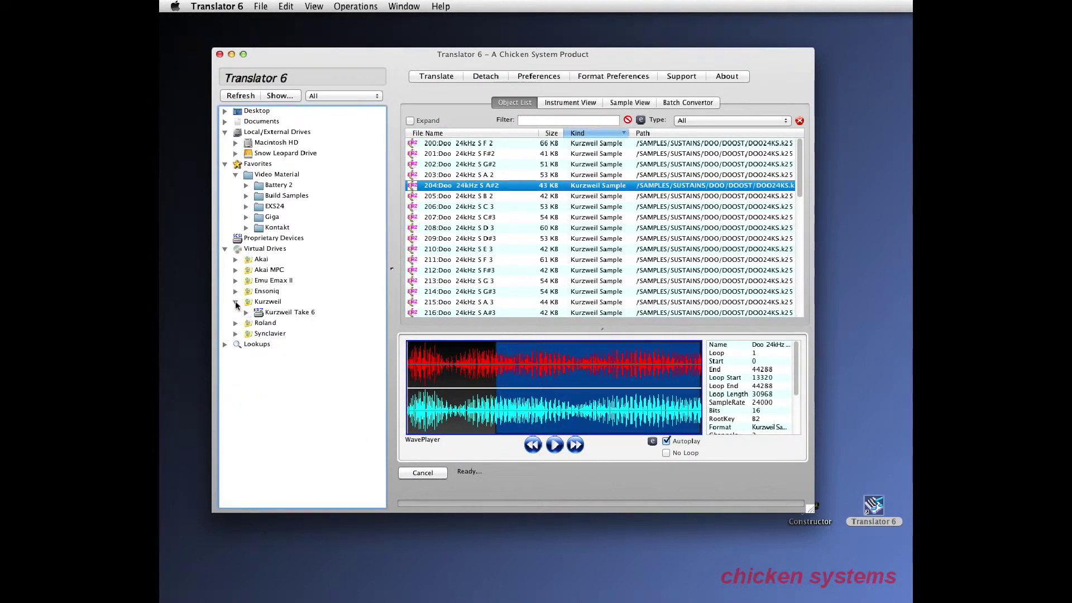
click(235, 301)
click(235, 312)
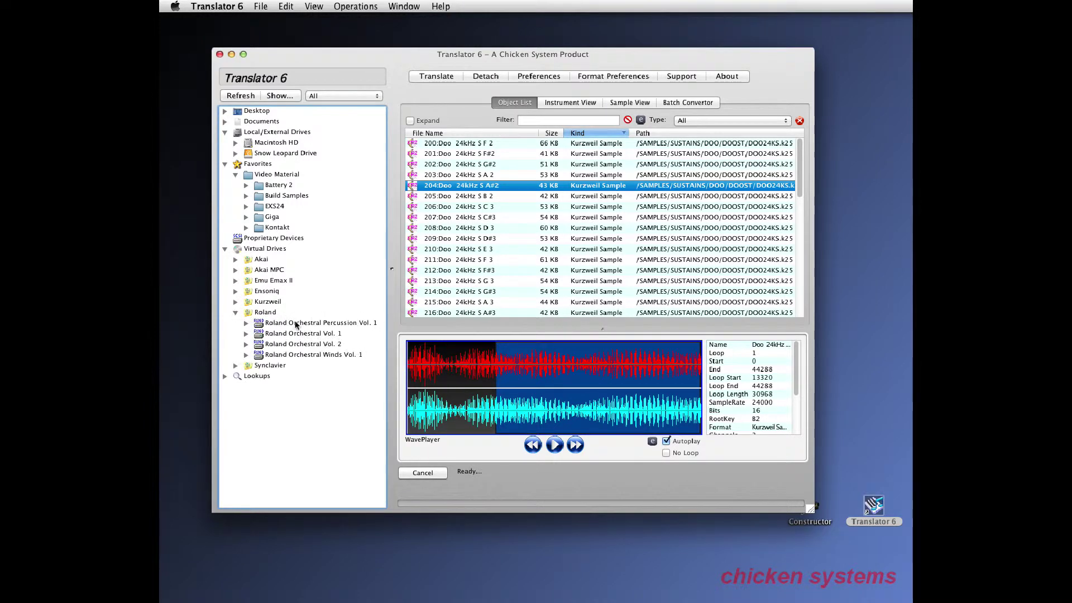
click(246, 333)
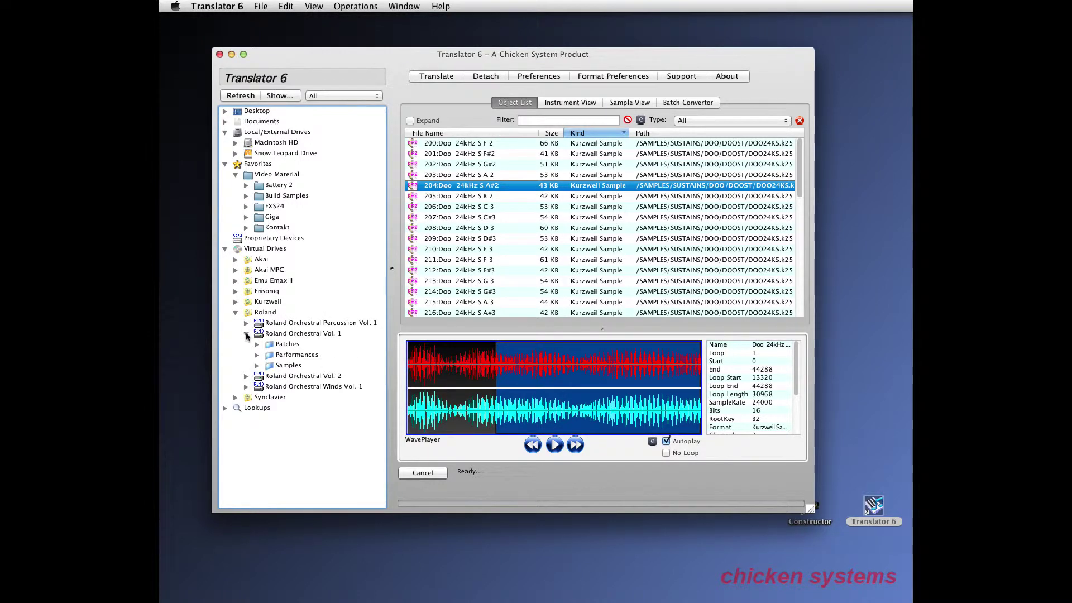
click(265, 345)
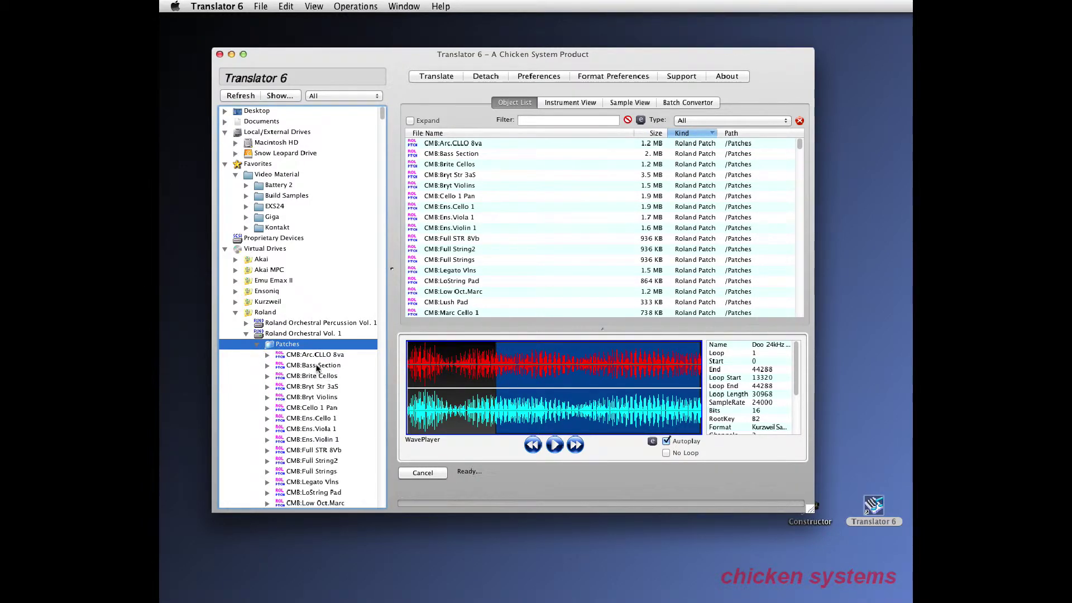
click(315, 397)
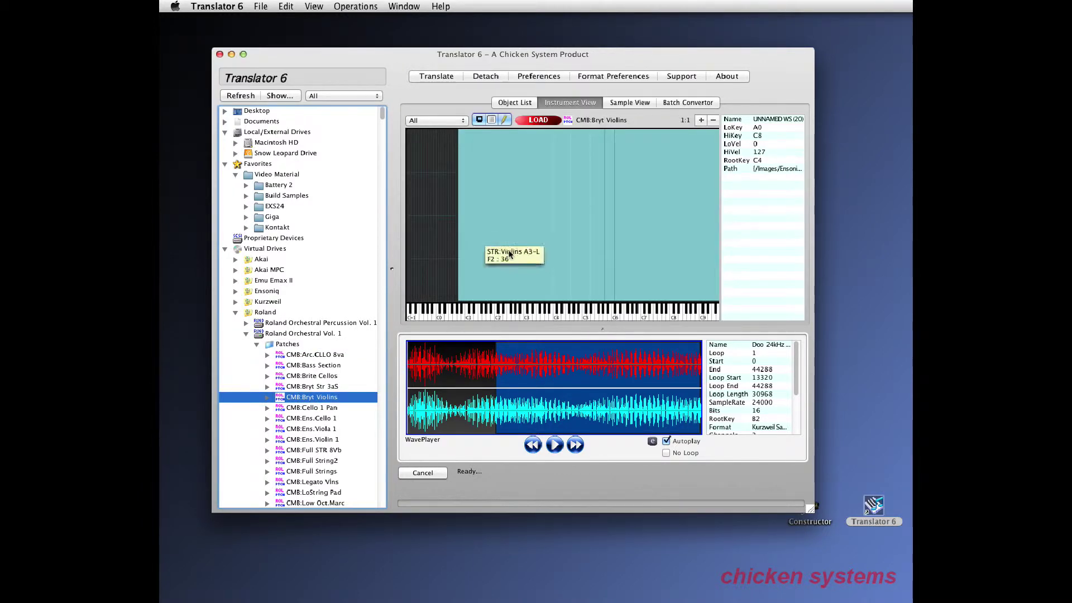
Audition the violins' lowest and E6 key zones, stop playback, then switch back to the Akai drive
click(486, 245)
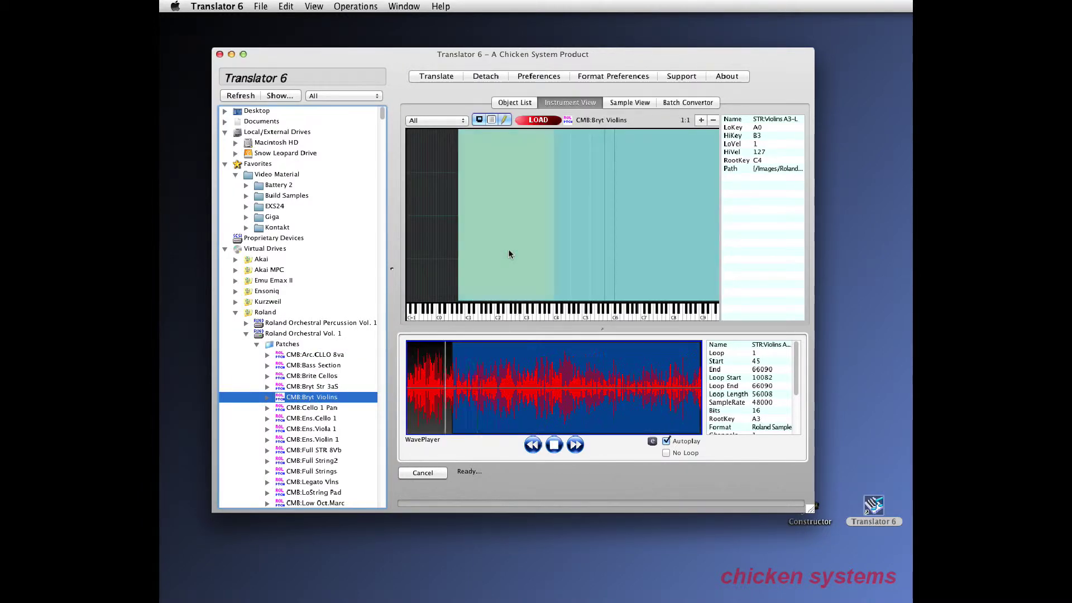
click(642, 250)
click(555, 446)
click(246, 334)
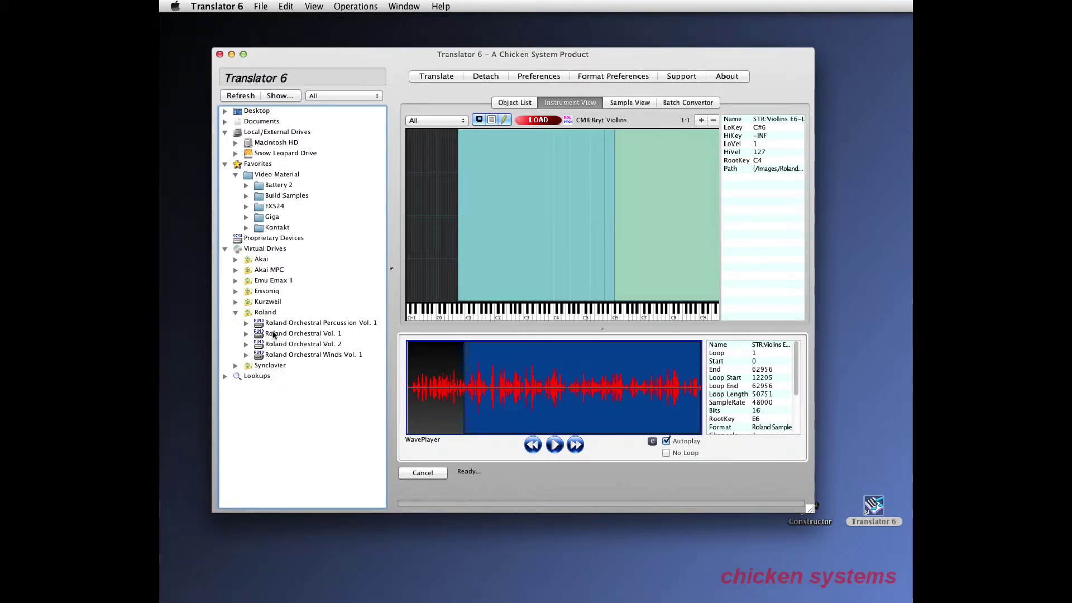
click(235, 313)
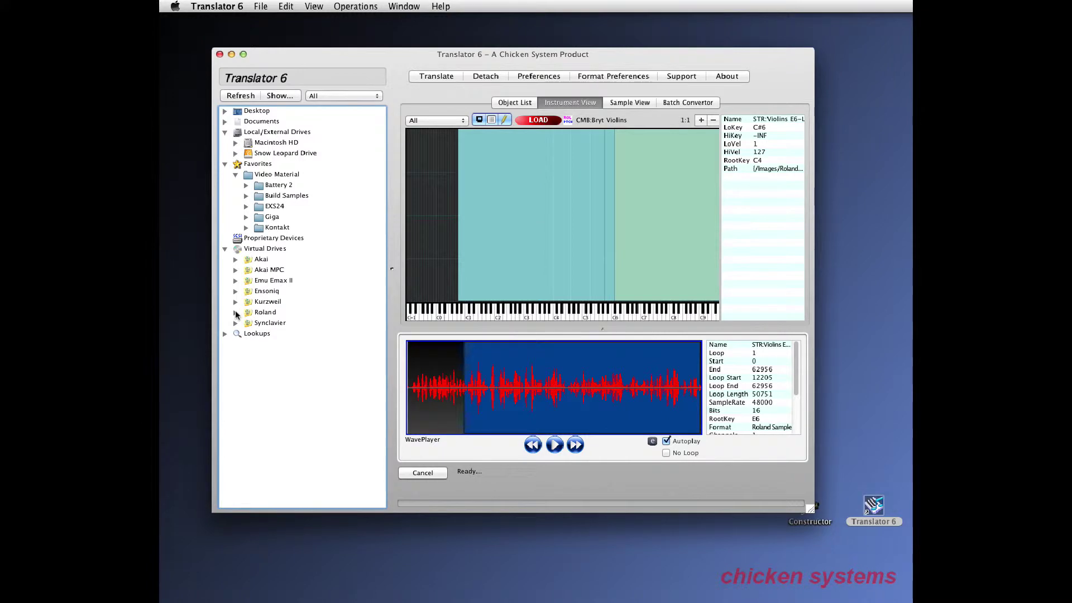
click(235, 260)
Select the Akai Interactive Strings image on the Akai drive for translation
click(262, 260)
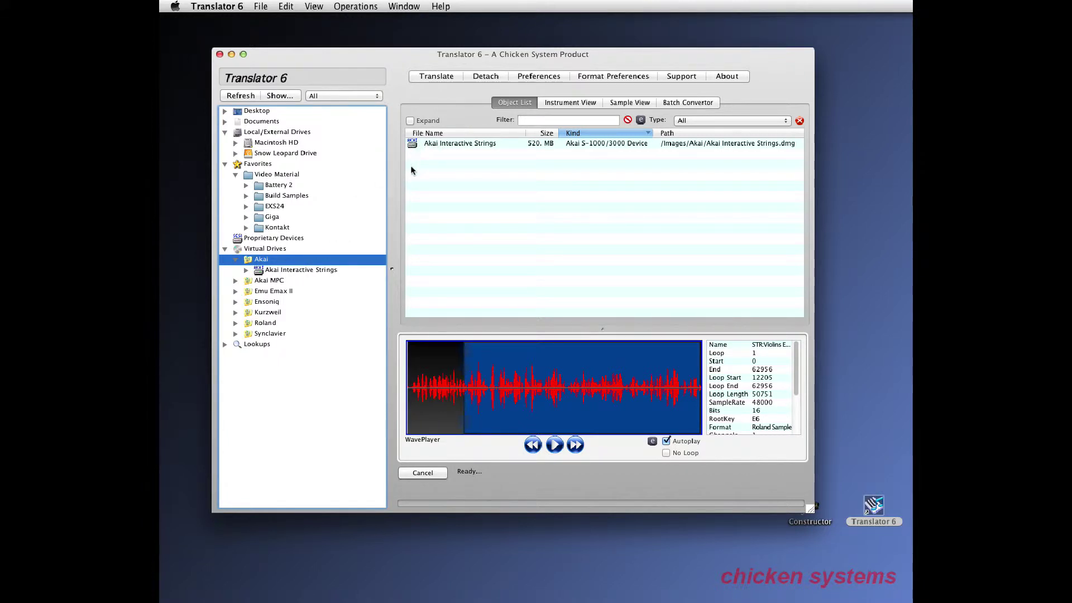
click(458, 144)
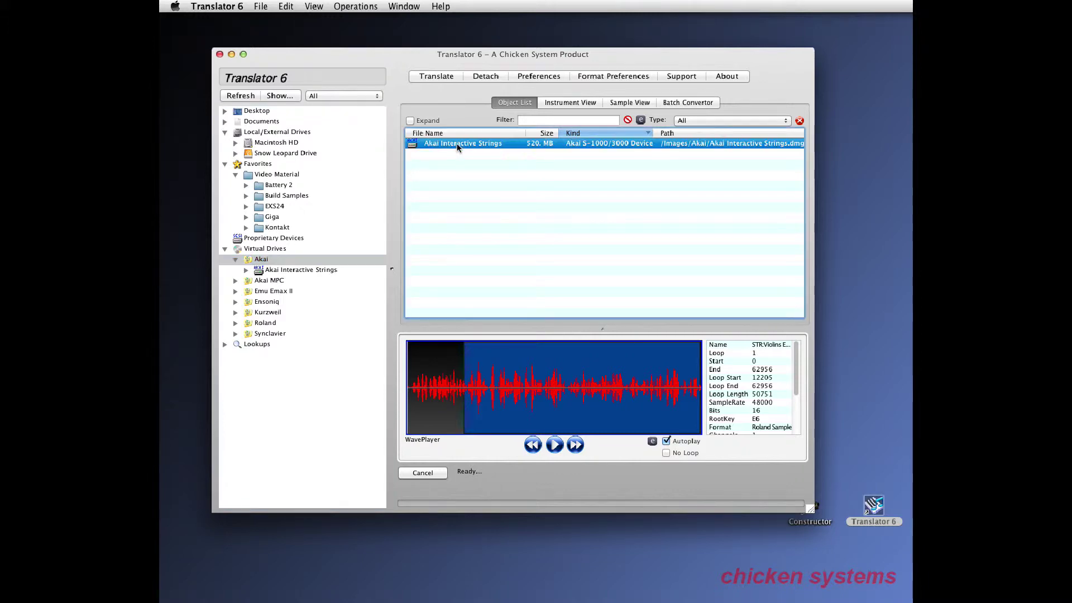
click(442, 78)
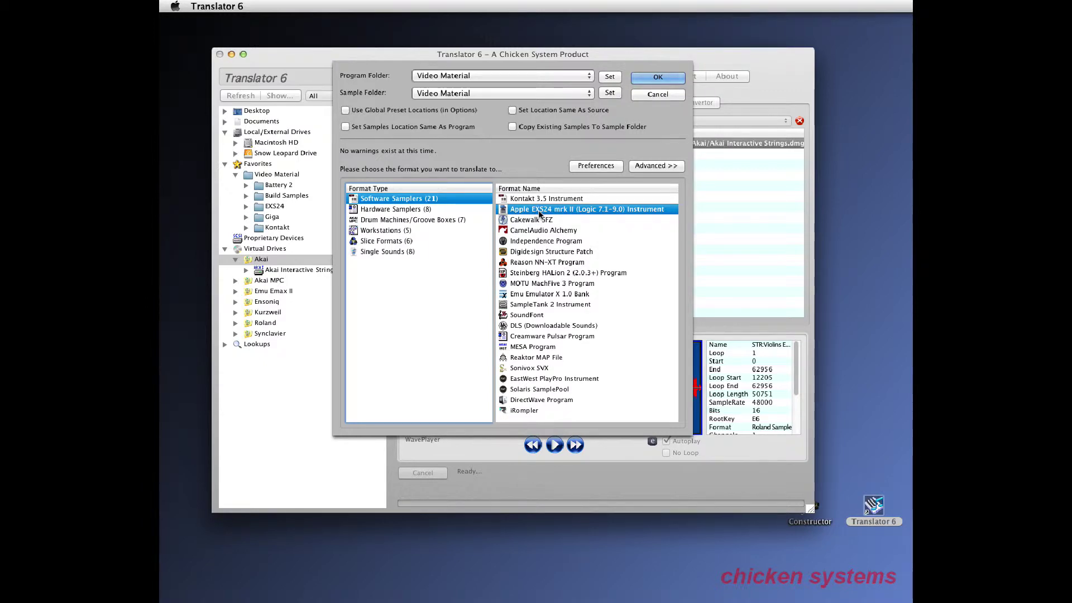
Confirm Apple EXS24 mkII as target, name the output 'Interactive', and run the conversion
key(Return)
drag(677, 278, 510, 206)
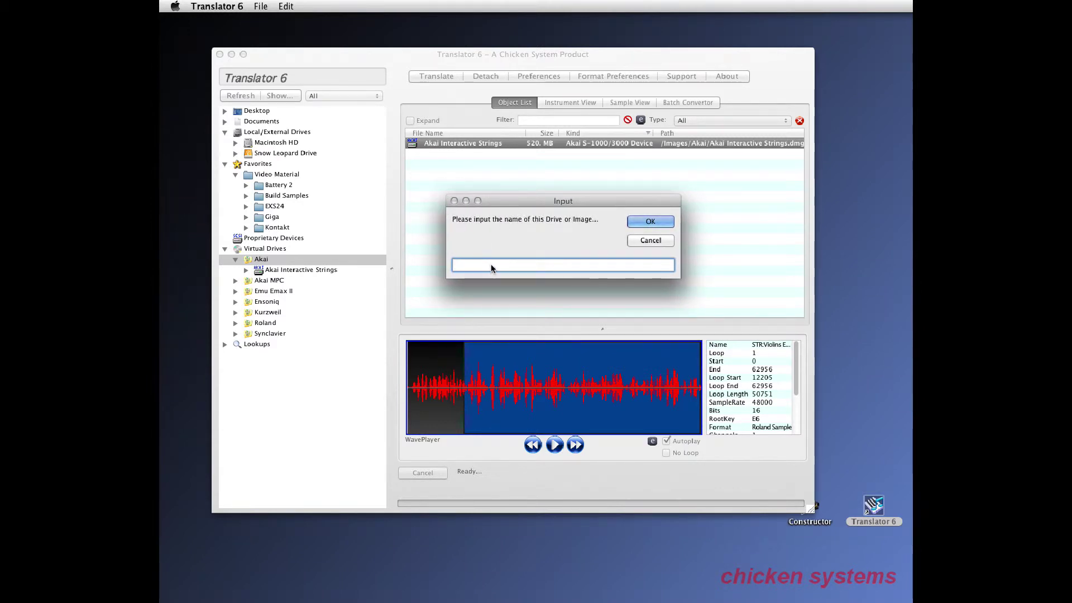
text(Interactive)
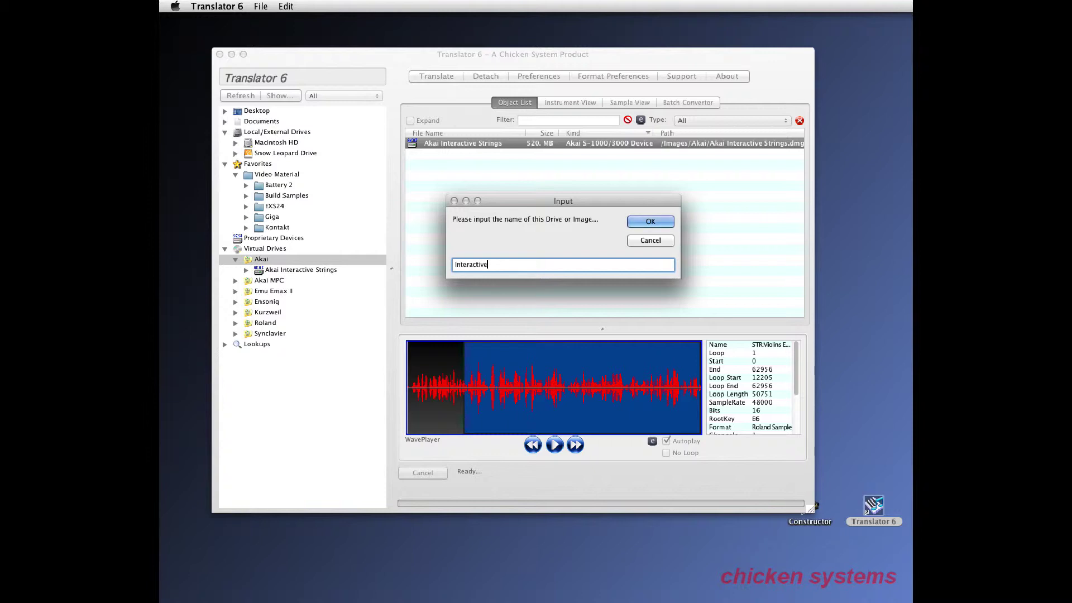
click(649, 222)
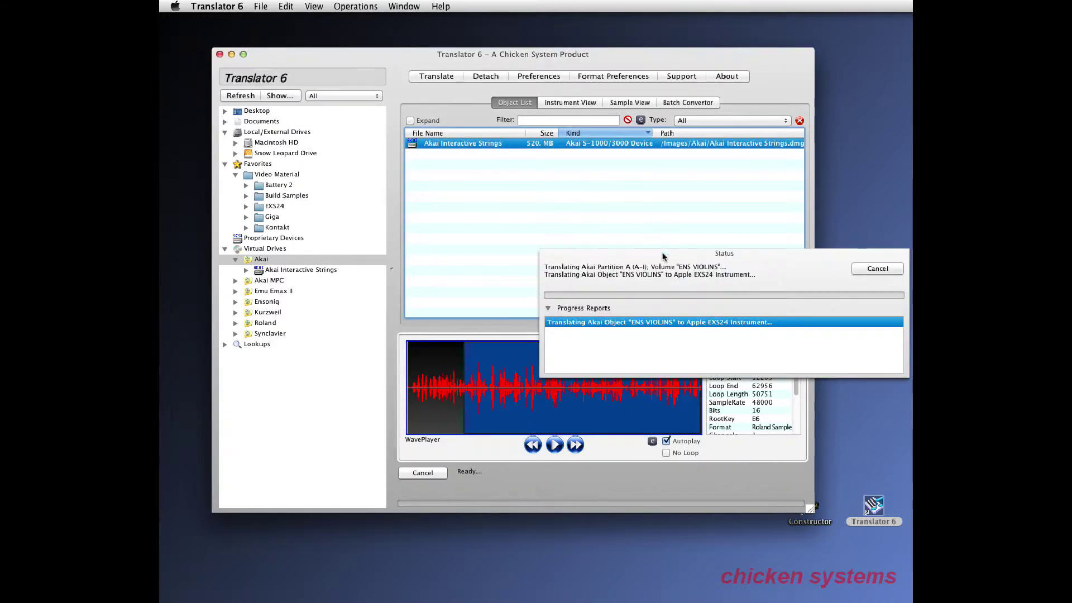
drag(664, 253, 534, 191)
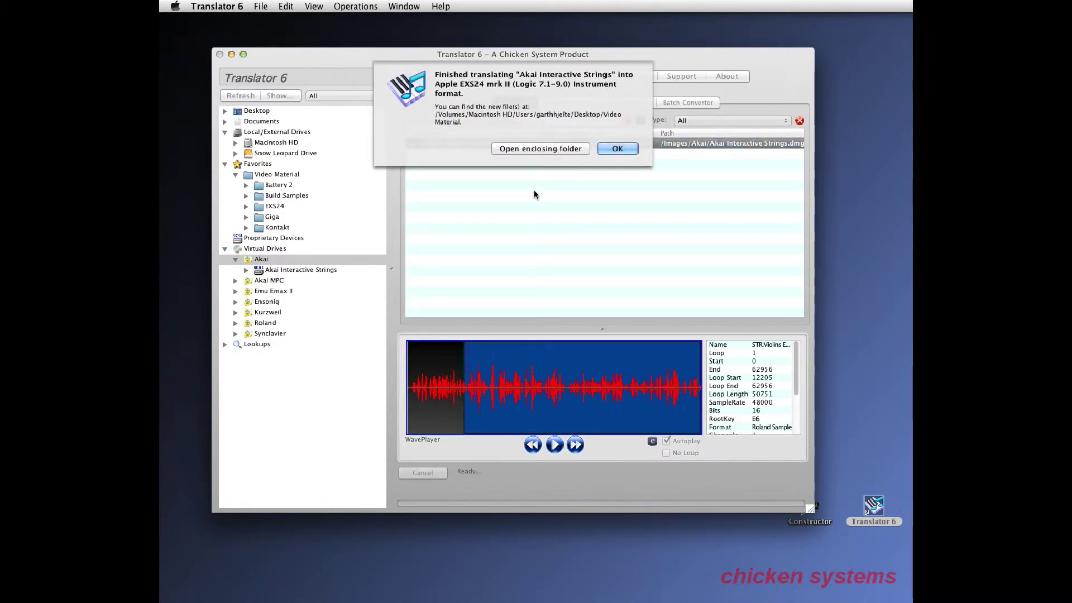
Open the enclosing folder, inspect Interactive's Partition A and ENS MARCVLNS files, then return to Video Material
click(546, 148)
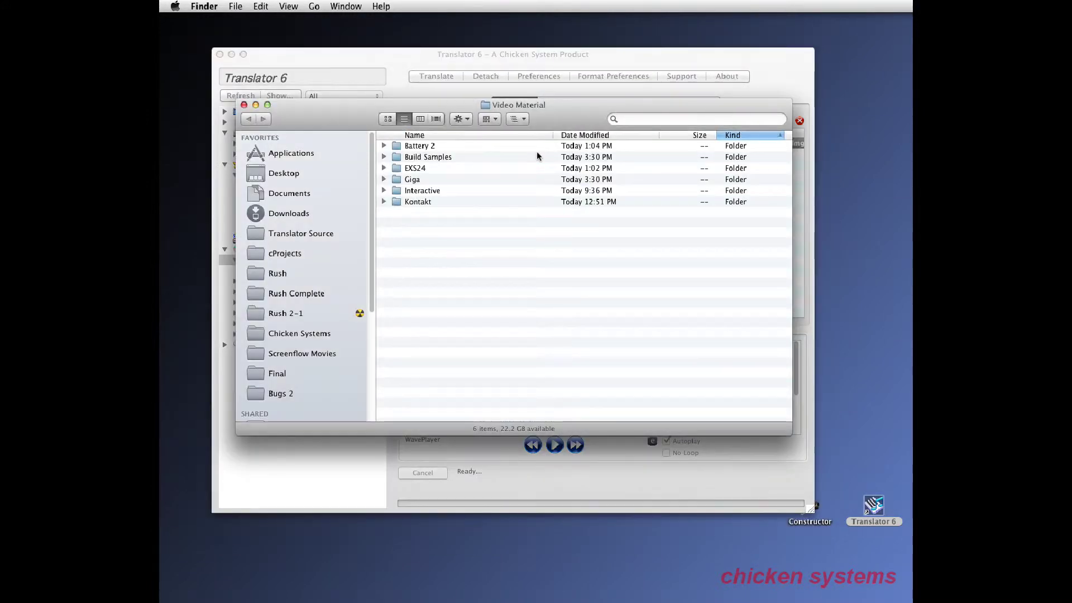
double_click(424, 192)
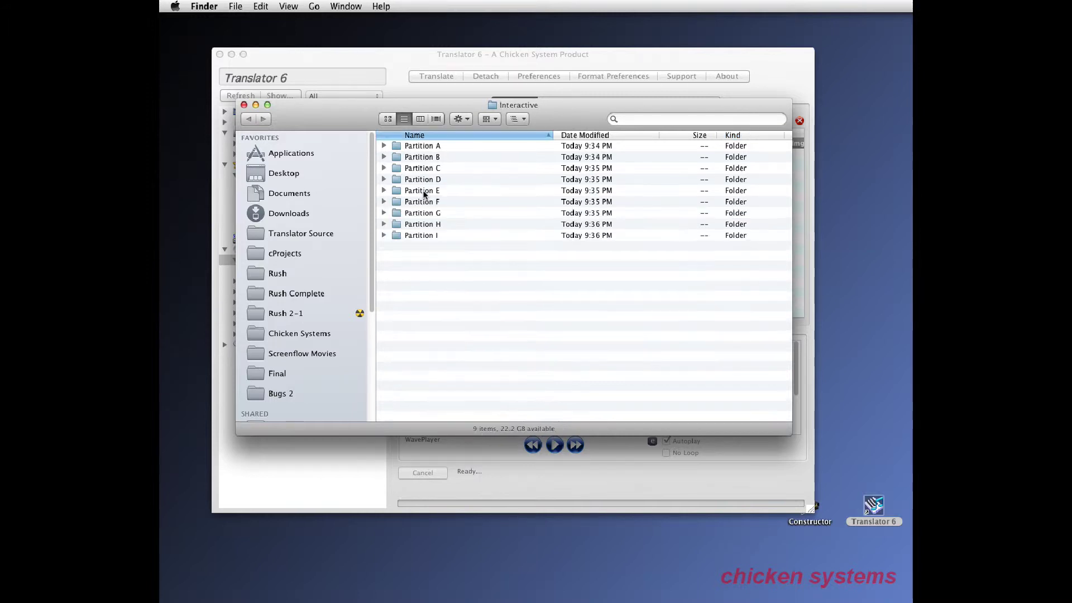
click(383, 145)
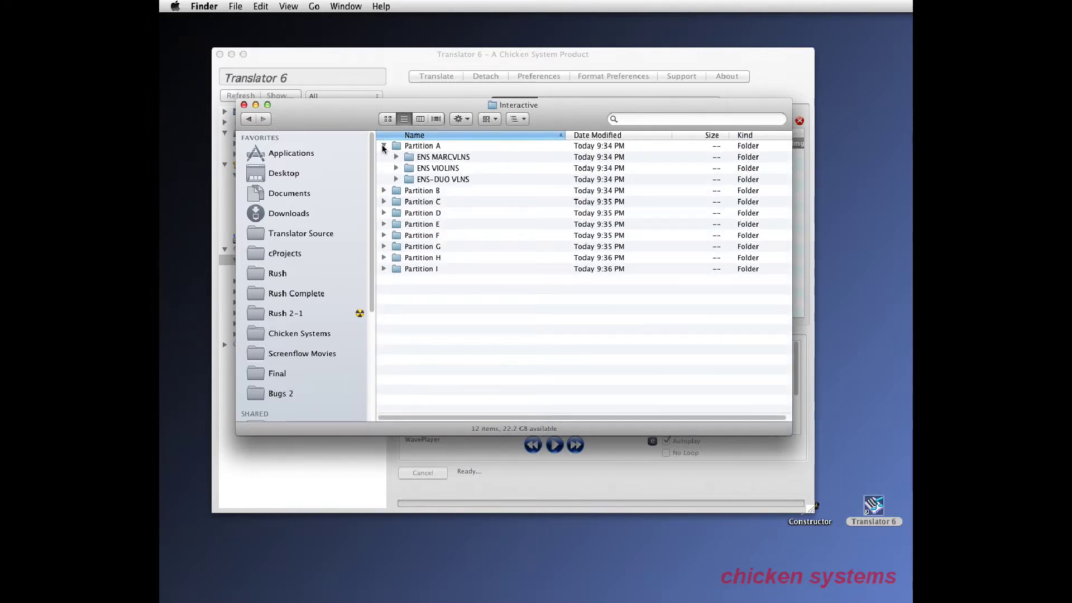
click(396, 156)
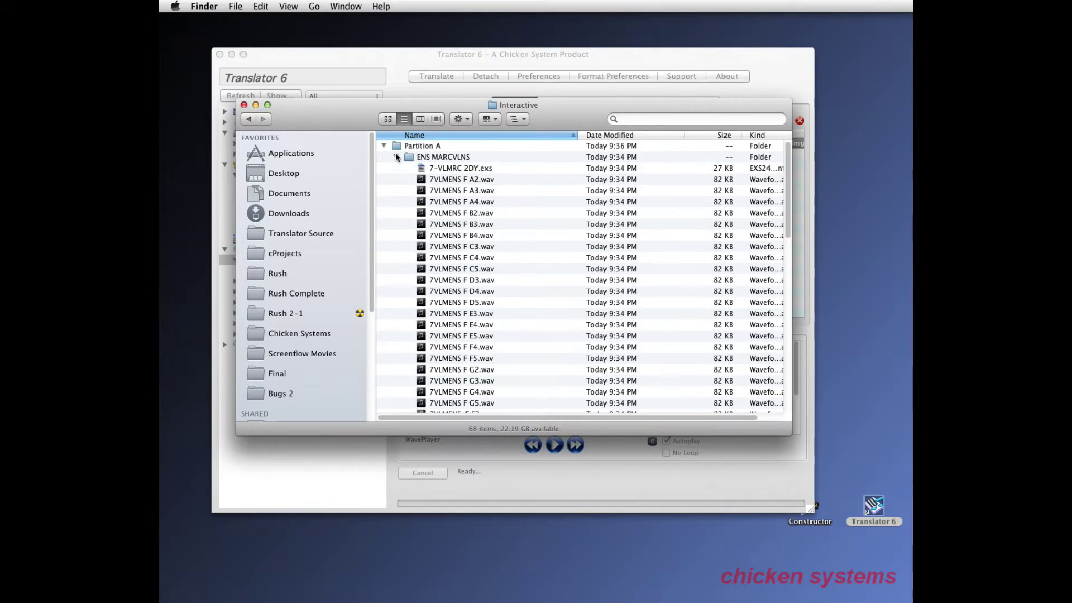
click(396, 157)
click(383, 146)
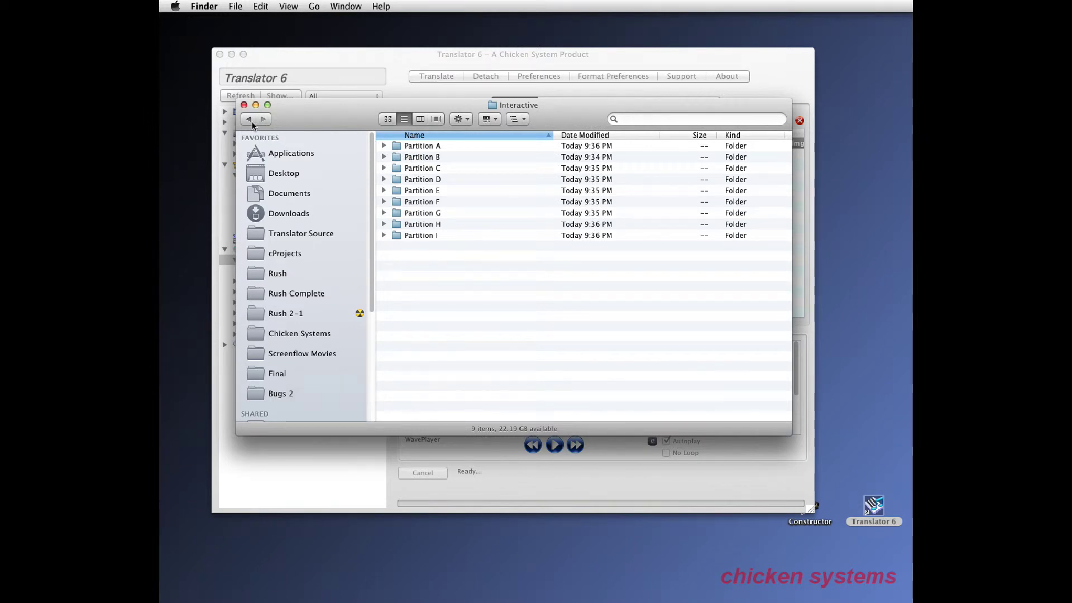
click(249, 119)
Close the Finder window and browse the Akai MPC drive to view Roger Horns 1's contents
click(244, 105)
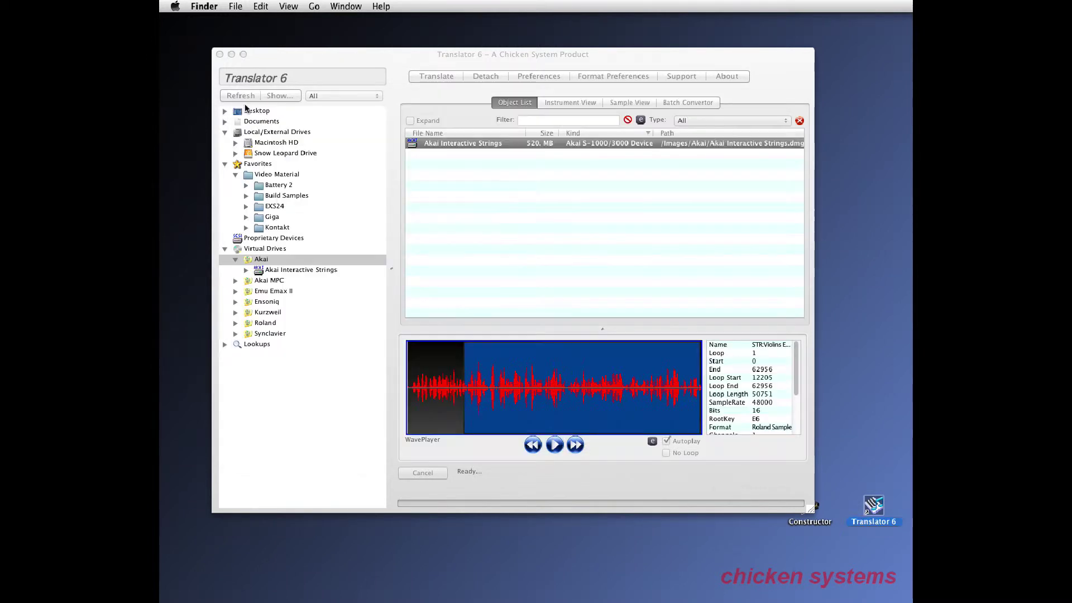
click(343, 56)
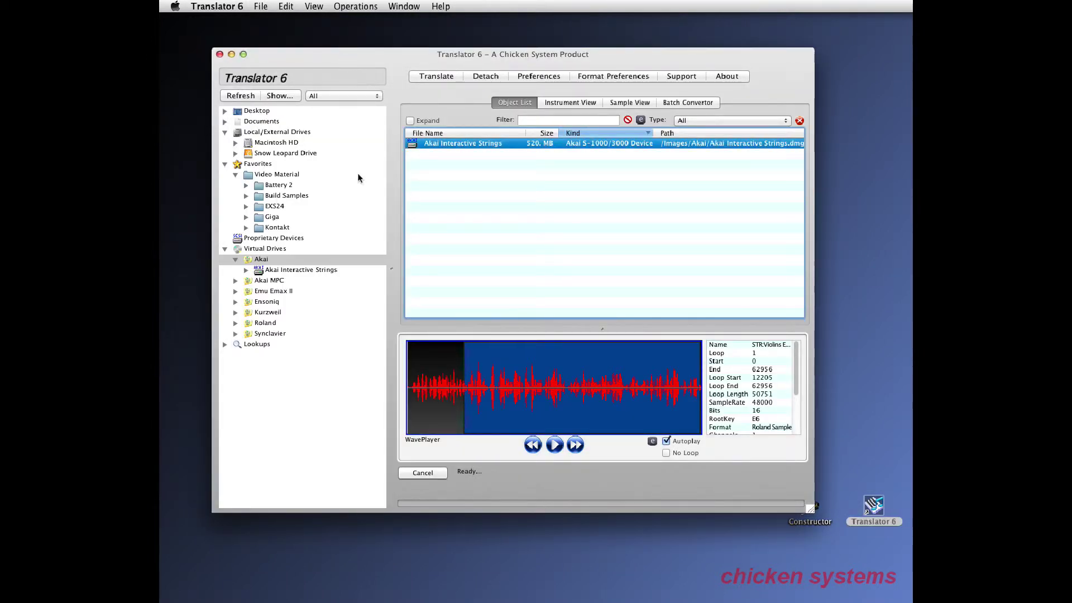
click(236, 259)
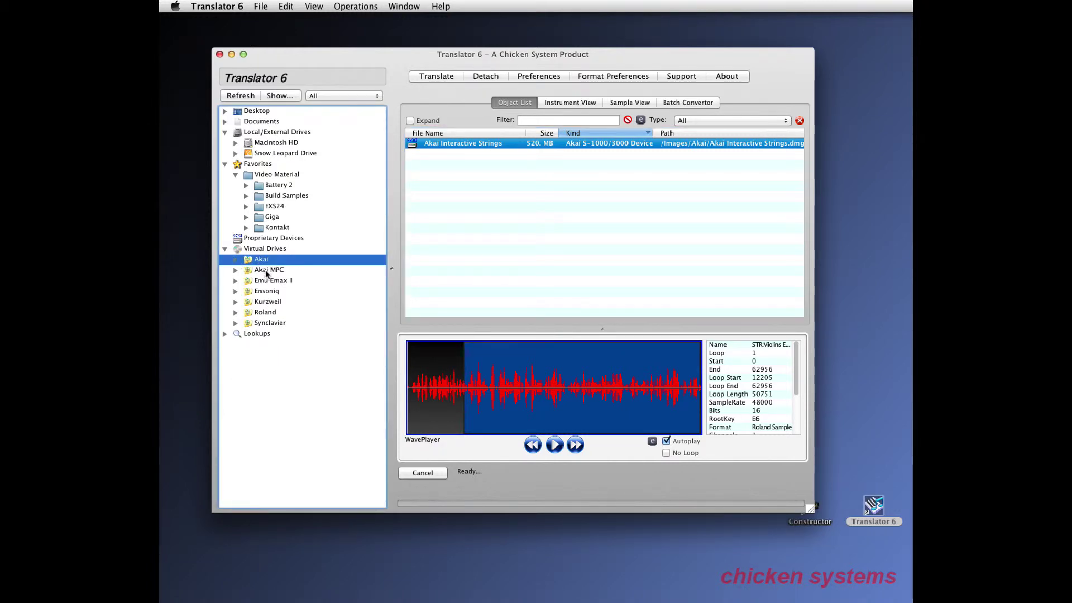
click(261, 271)
click(235, 271)
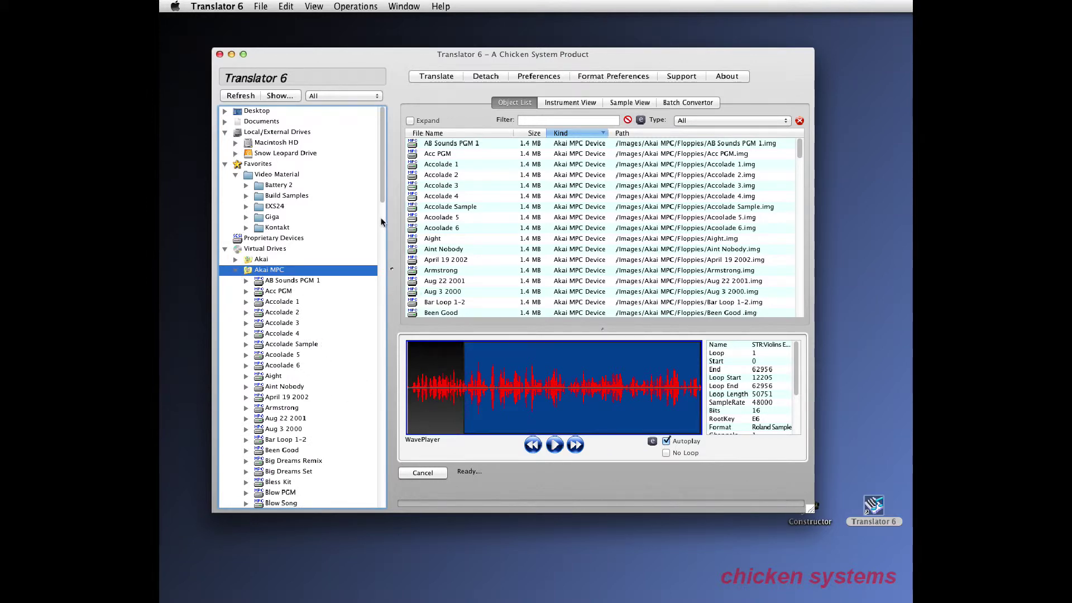
drag(384, 198, 383, 454)
click(306, 235)
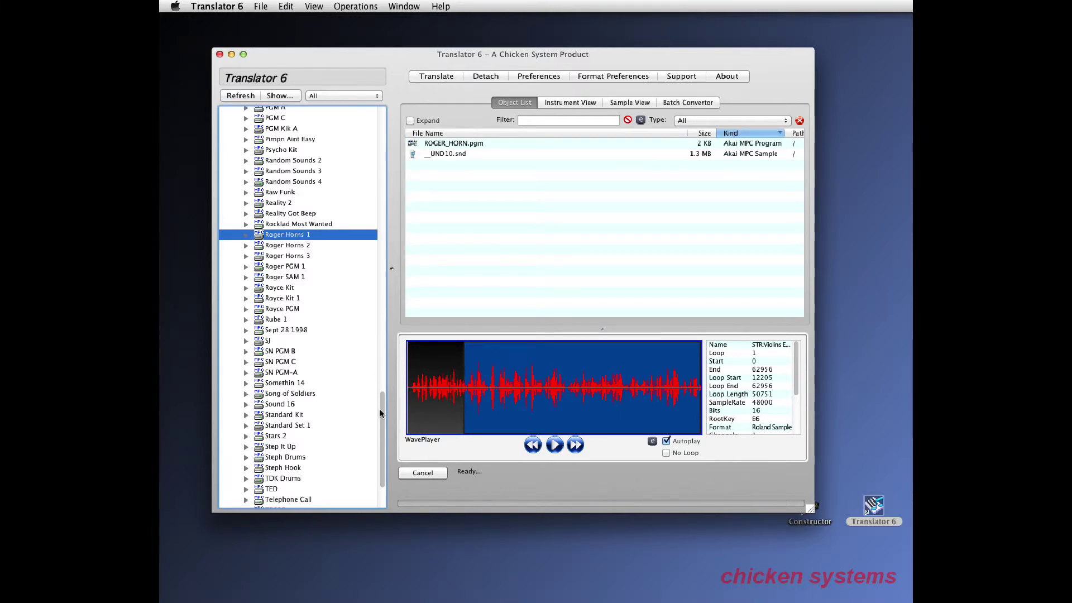
drag(383, 402, 385, 114)
Expand Emu Emax II's EmaxRay1 image and open the 001 RockmanStrat bank
click(236, 270)
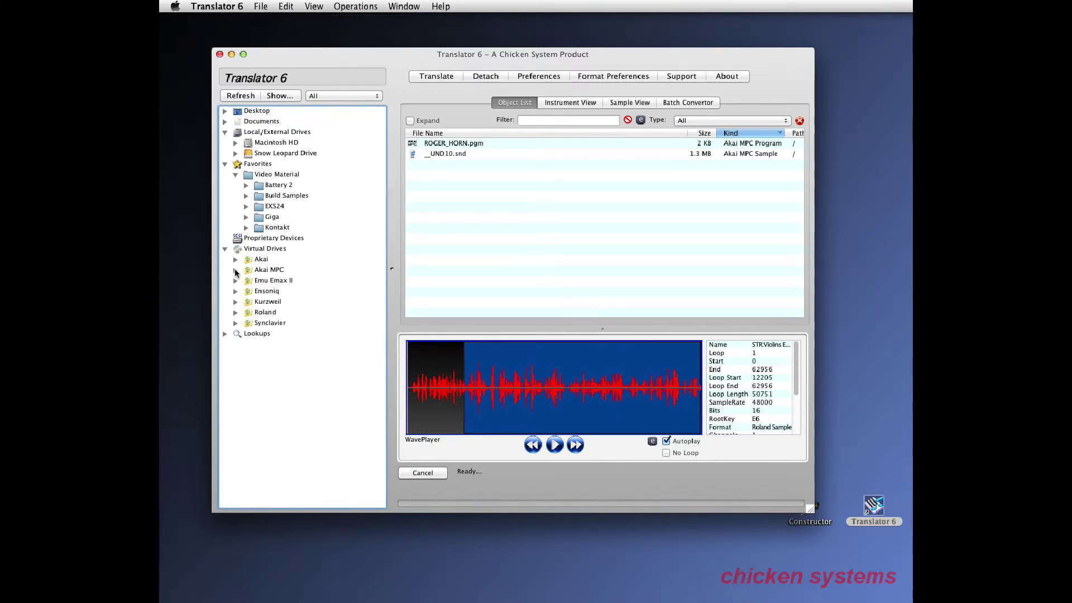
click(235, 280)
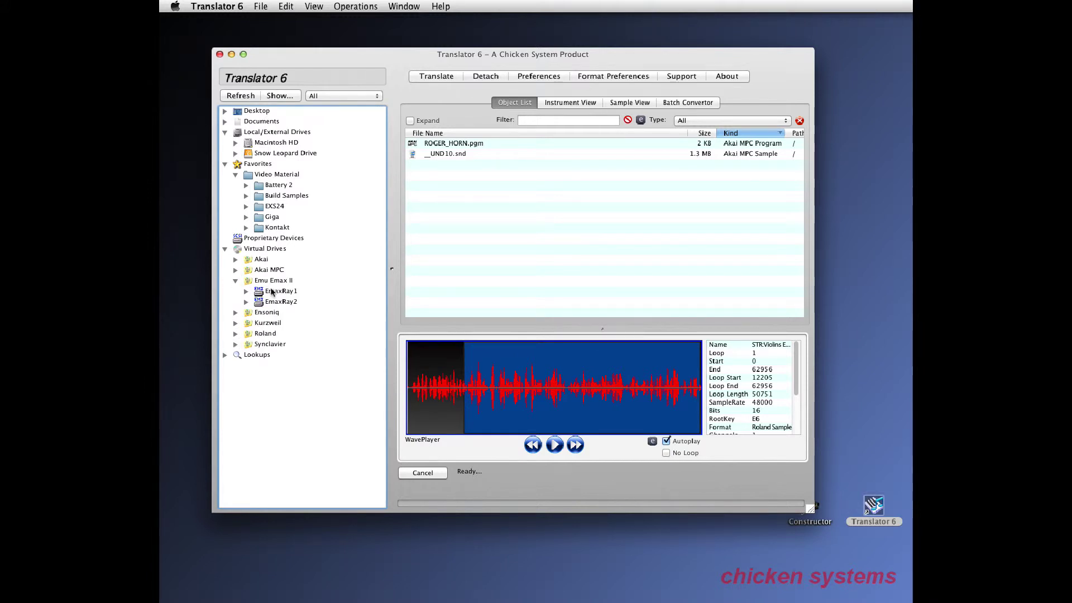
click(263, 292)
click(244, 291)
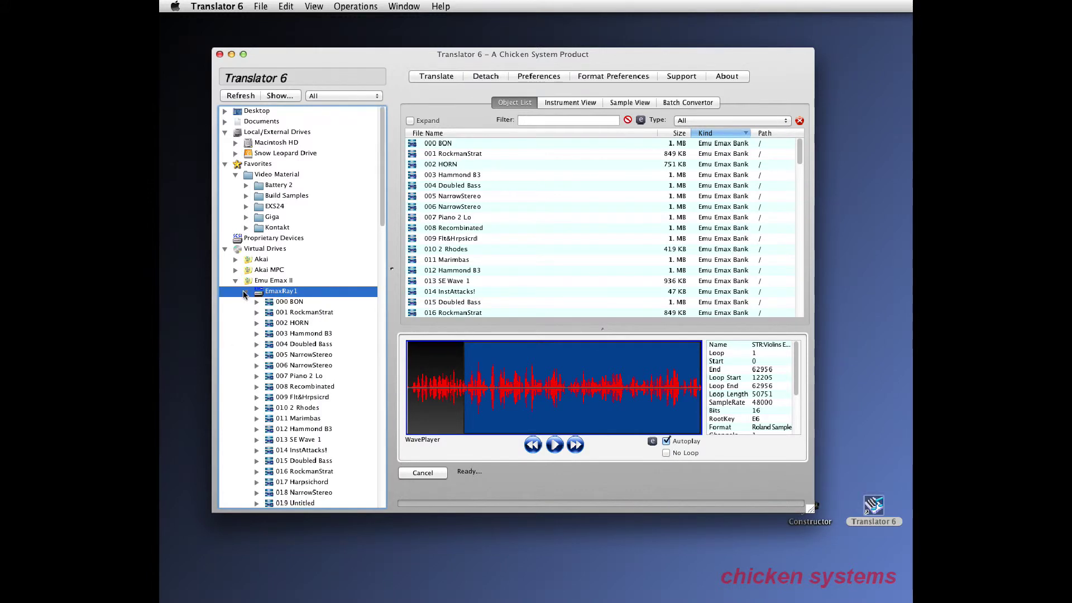
click(289, 313)
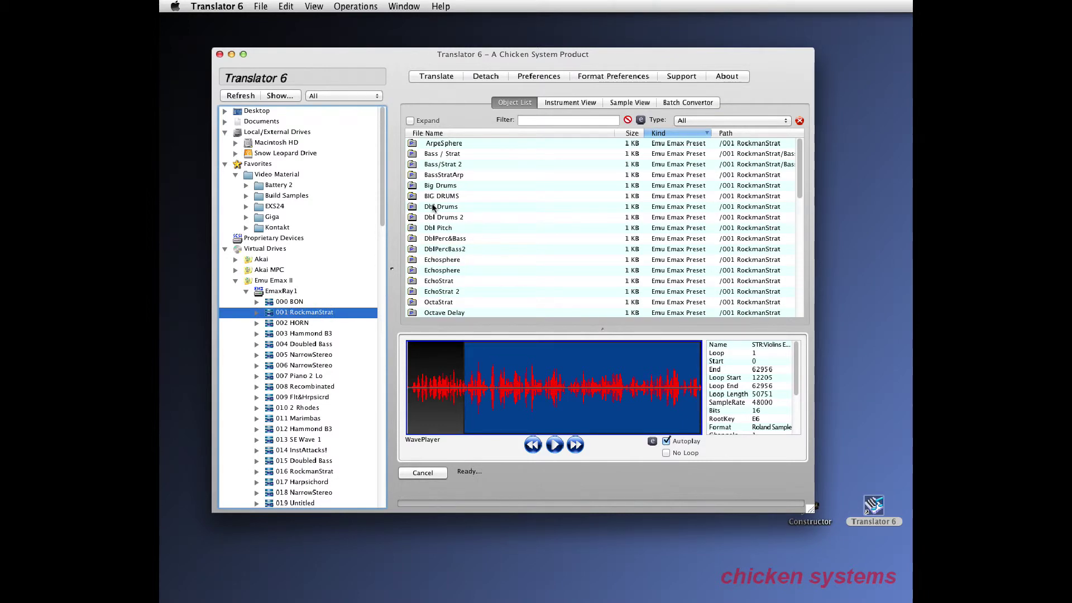
click(800, 230)
drag(800, 230, 797, 273)
Audition Sample 10, Sample 08 and Sample 13, stop playback, and collapse the Emax II drive
click(442, 197)
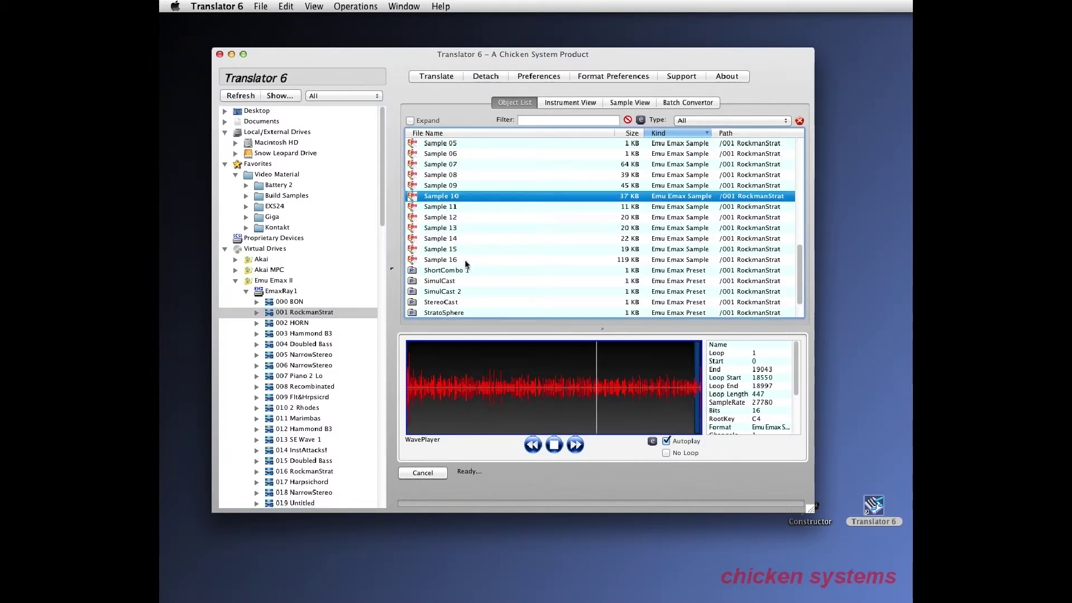
click(438, 175)
click(441, 227)
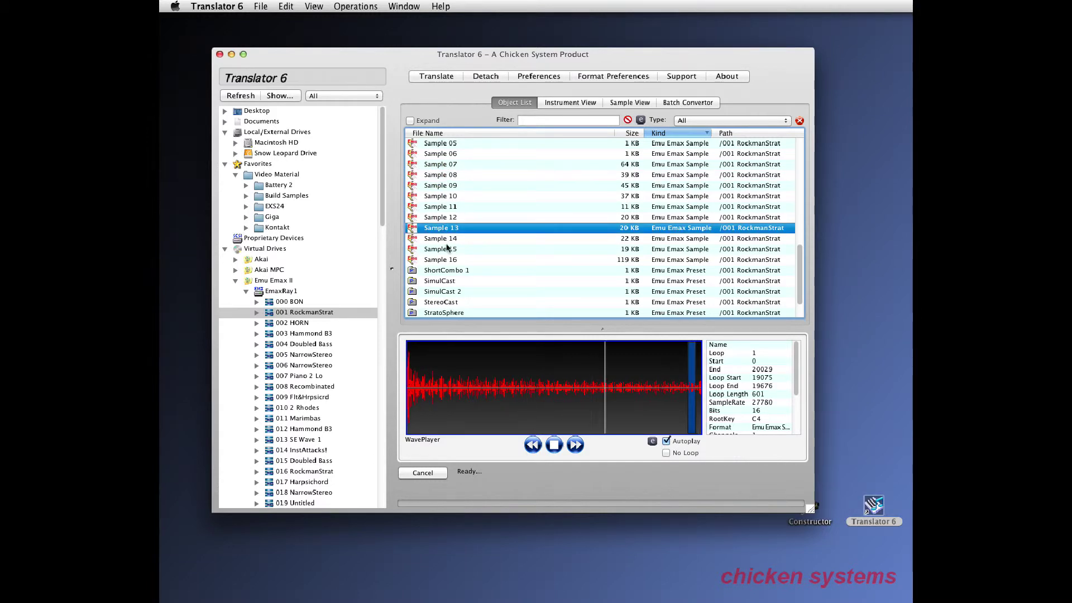
click(552, 441)
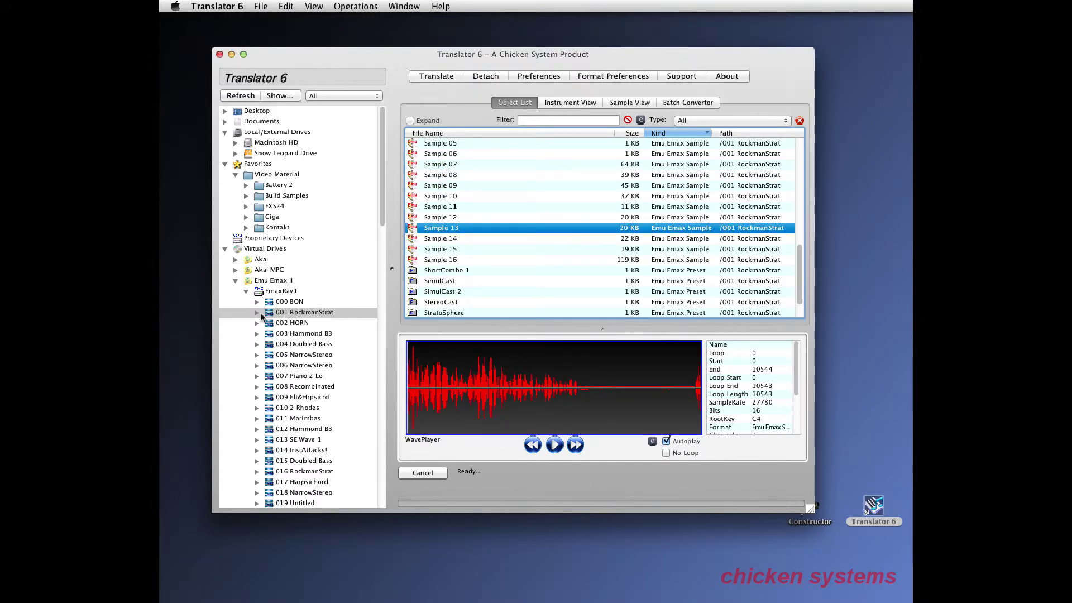
click(245, 292)
click(235, 280)
Look at the Synclavier drive's devices and the contents of PROSON1, then collapse it
click(262, 322)
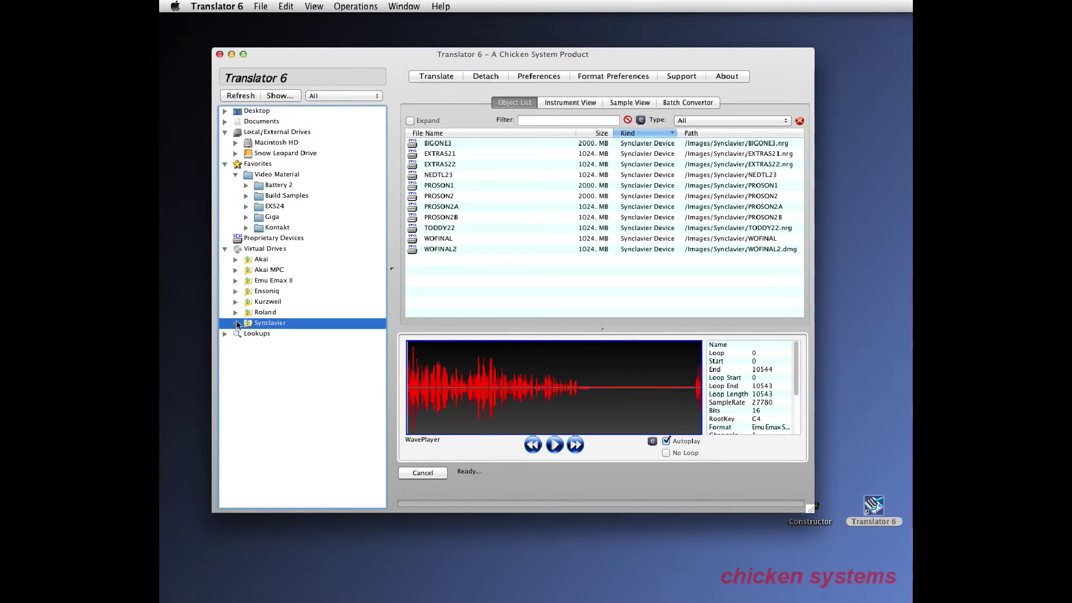
click(236, 322)
click(279, 376)
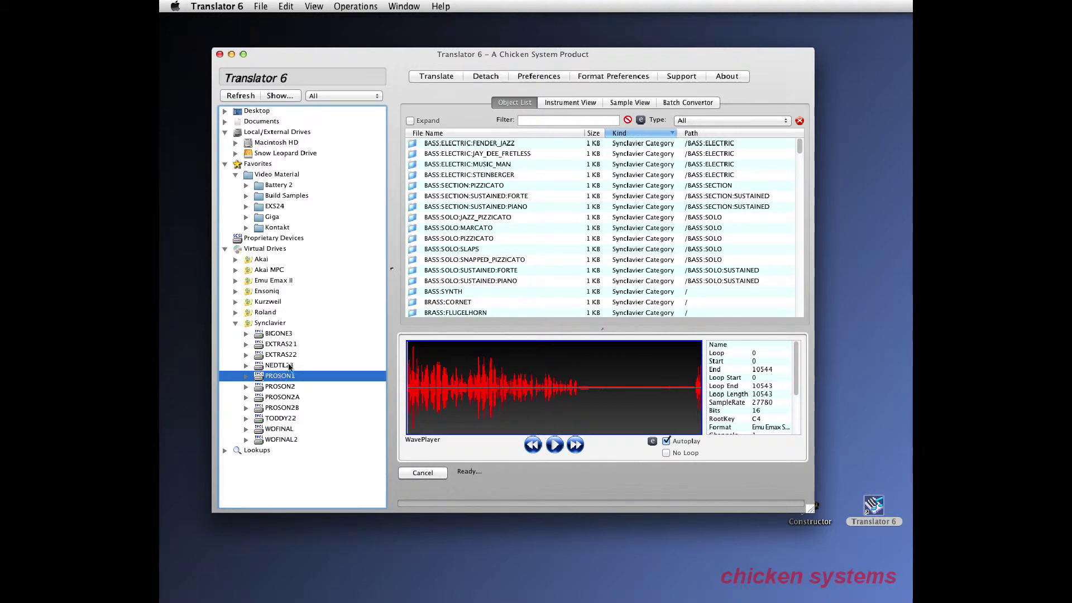
click(235, 323)
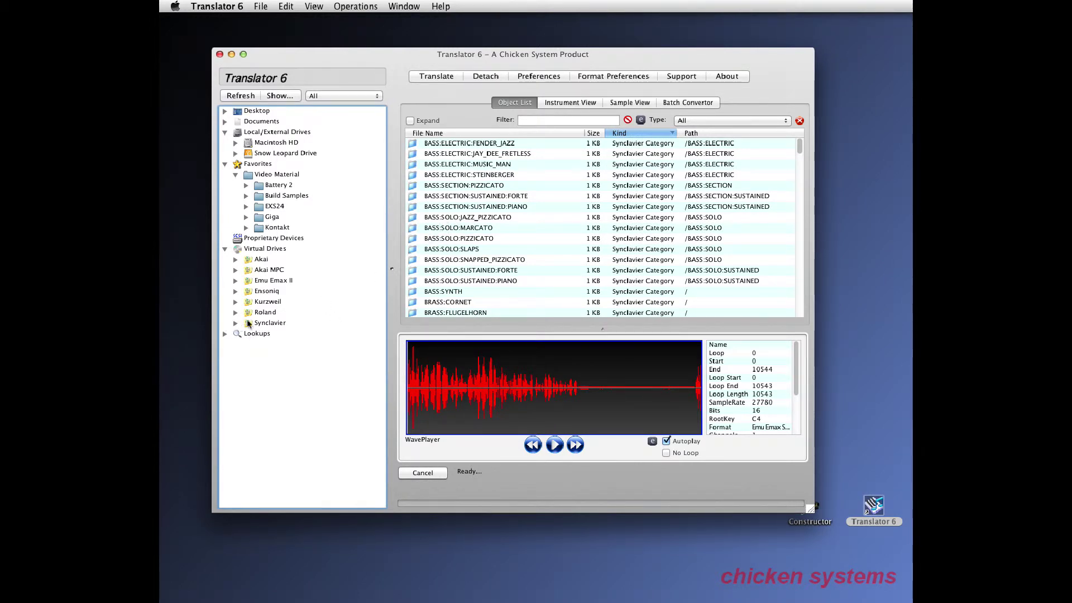
Expand Ensoniq CDR-1 and list the 04 PIANO+ORGAN folder's contents
click(234, 291)
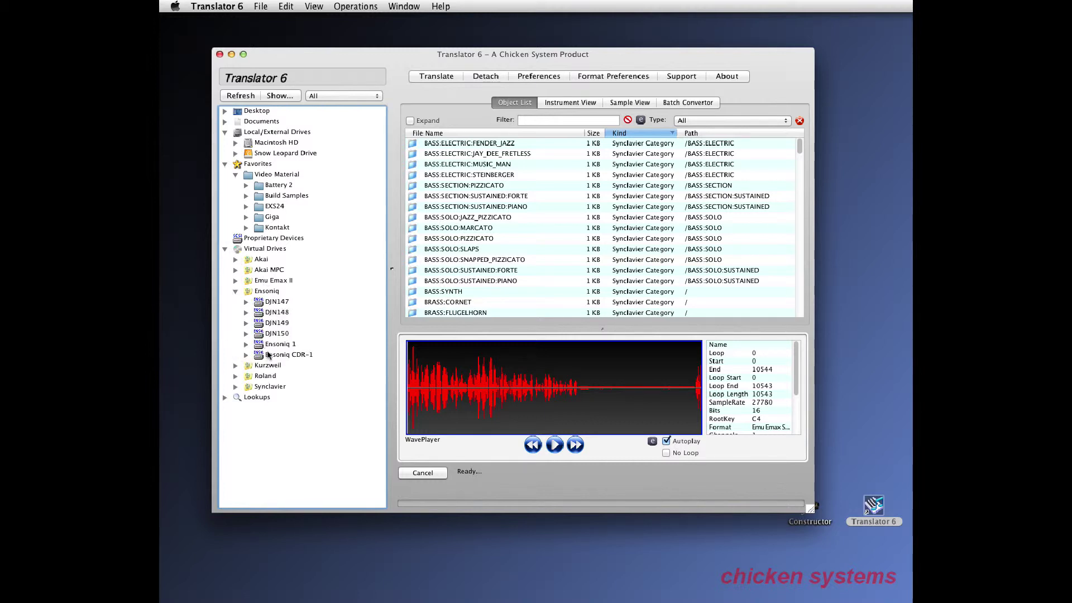
click(246, 356)
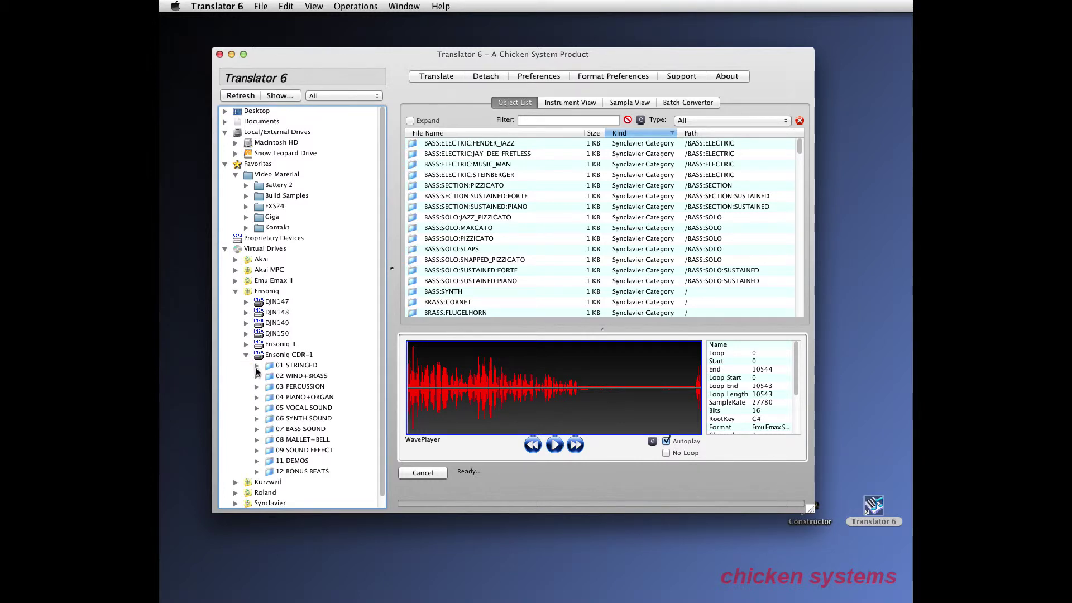
click(300, 399)
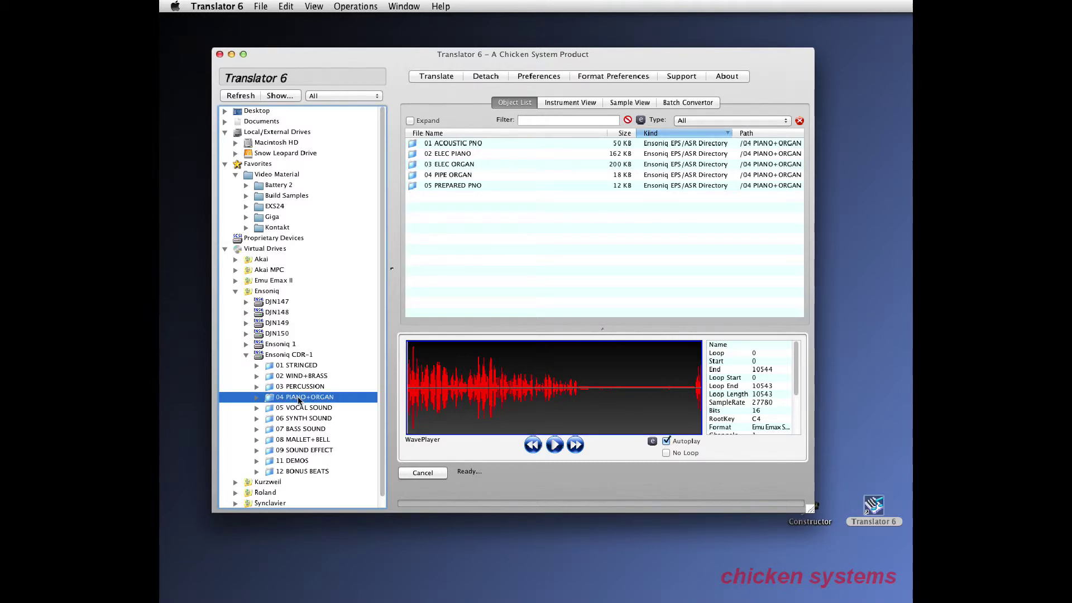
Drag 05 GRAND 88 from 01 ACOUSTIC PNO onto the Kontakt folder and translate it as a Kontakt 3.5 Instrument
double_click(299, 399)
click(305, 407)
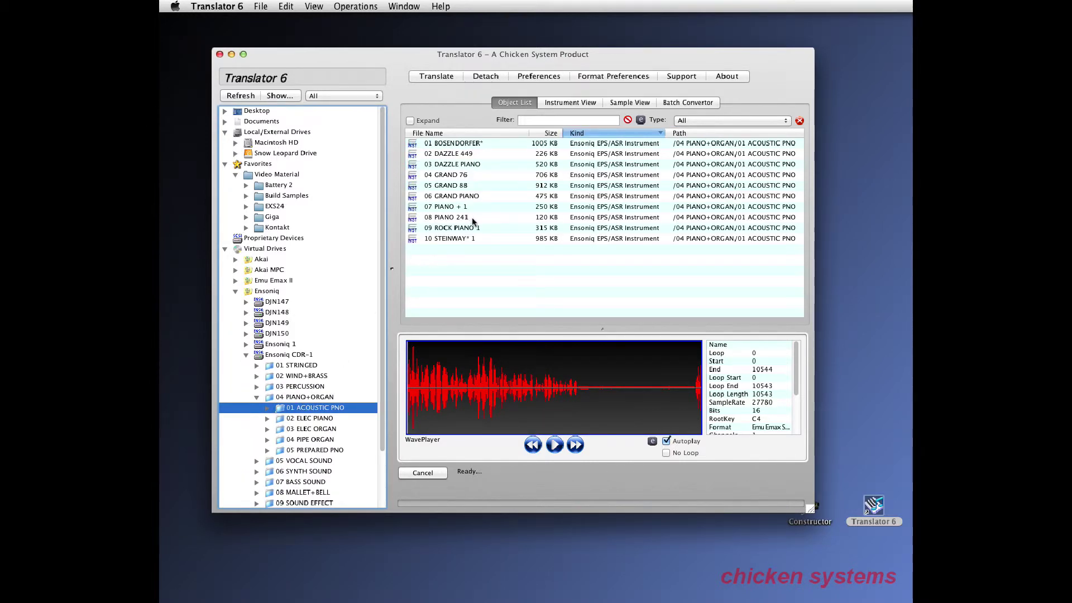
click(448, 186)
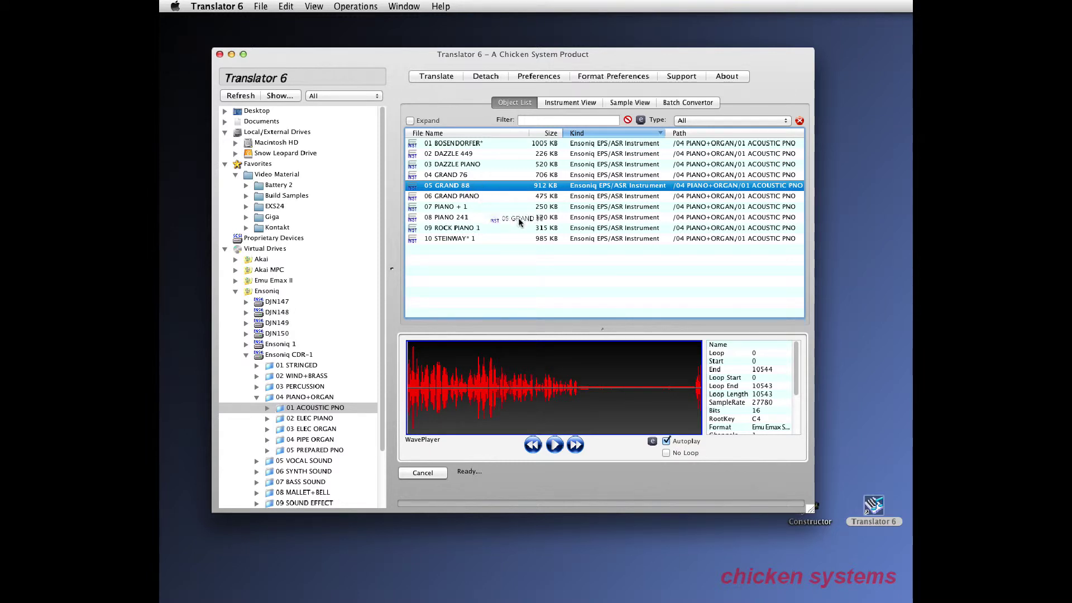
drag(520, 223, 282, 229)
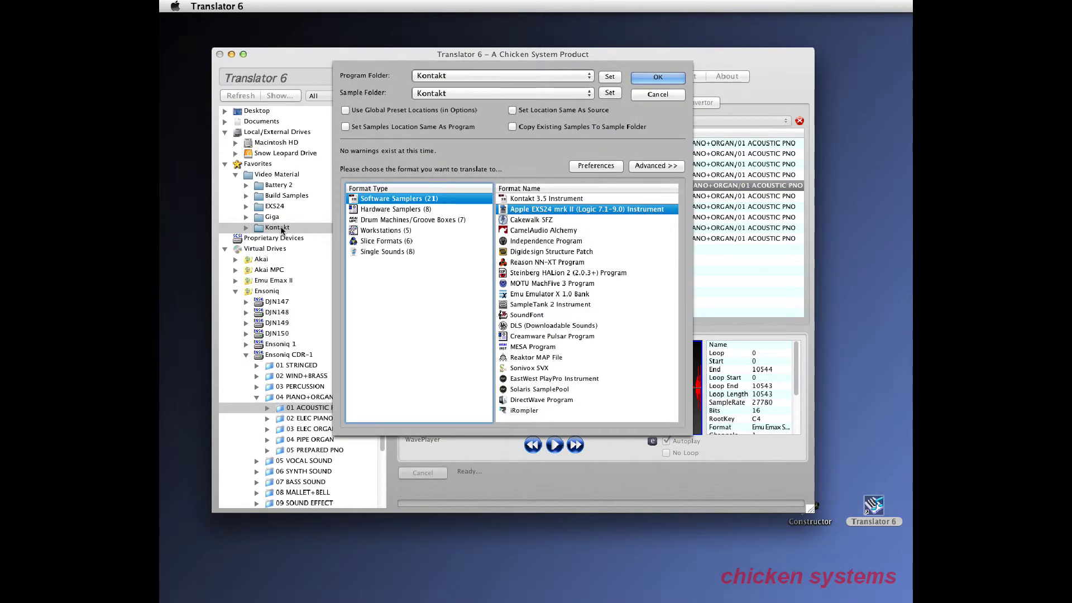
click(510, 199)
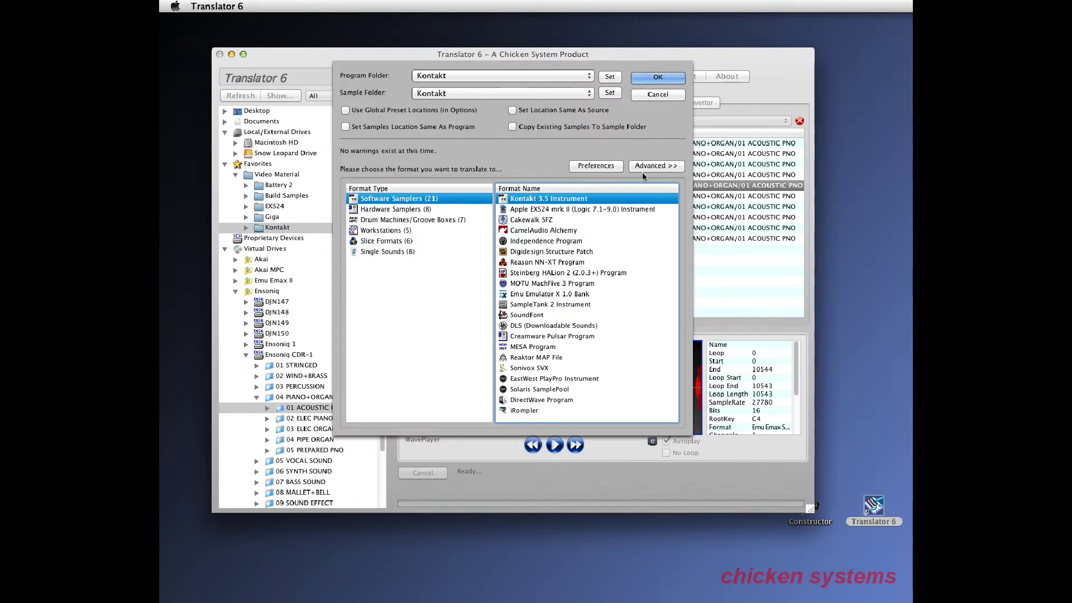
click(656, 78)
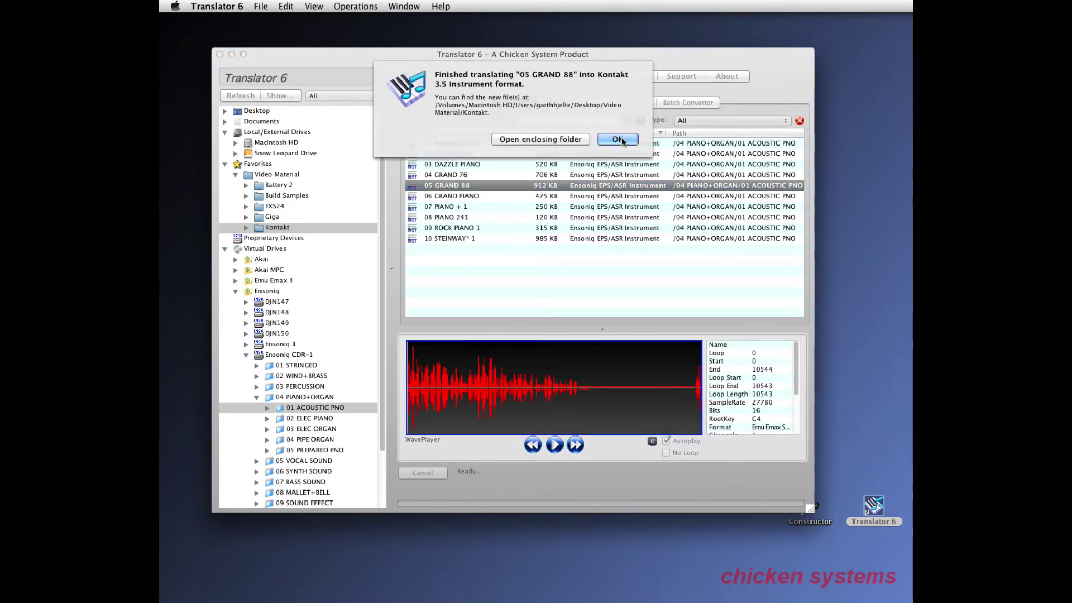
Show the new GRAND 88 .nki files in the Kontakt folder and launch Kontakt 5 from the Dock
click(618, 135)
click(274, 229)
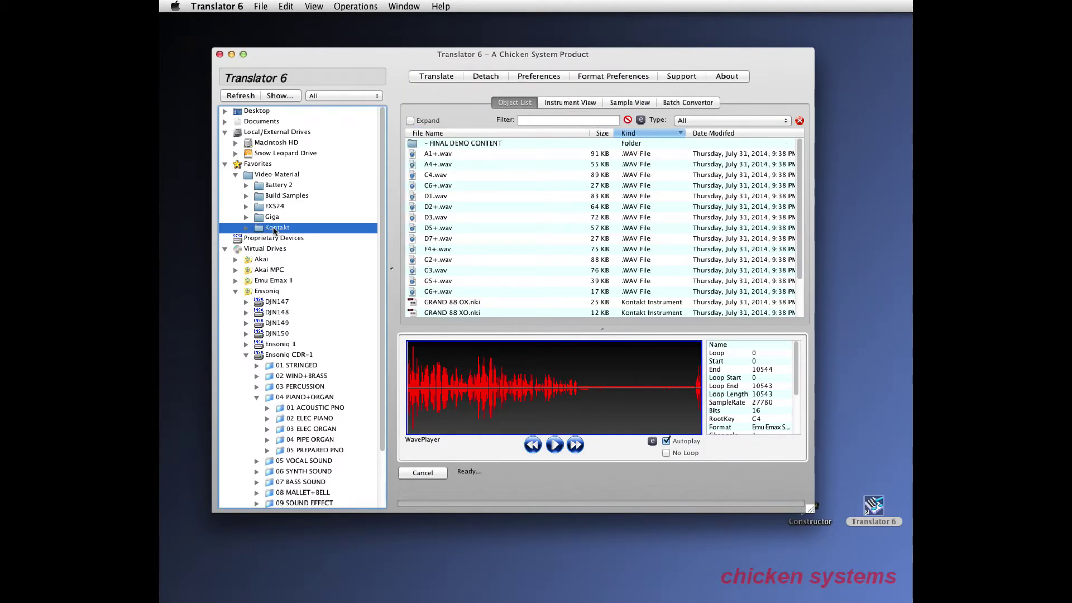
scroll(795, 233, down, 4)
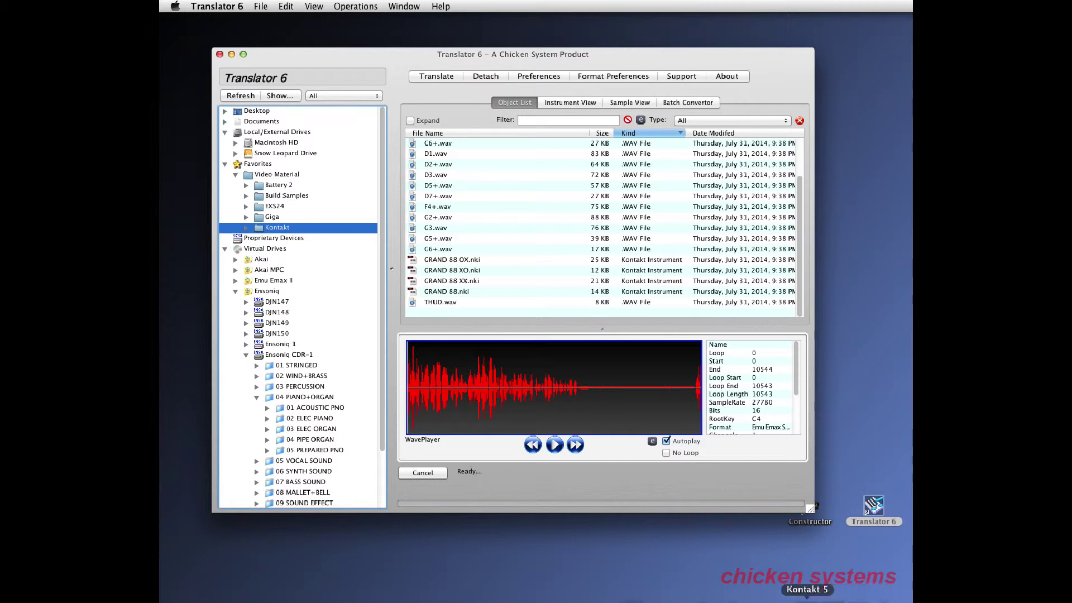
click(807, 598)
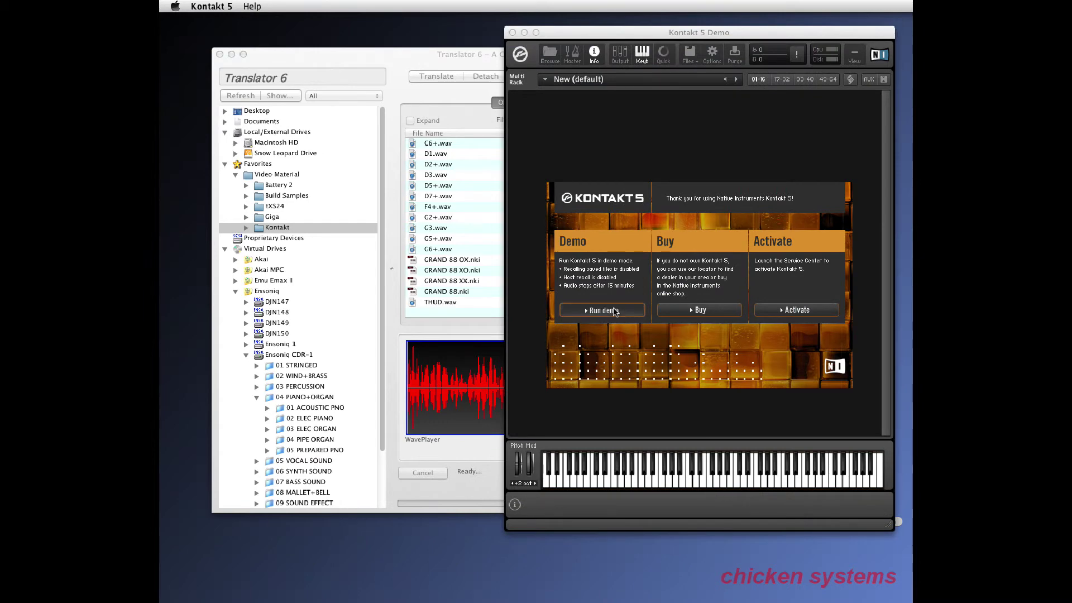
click(615, 311)
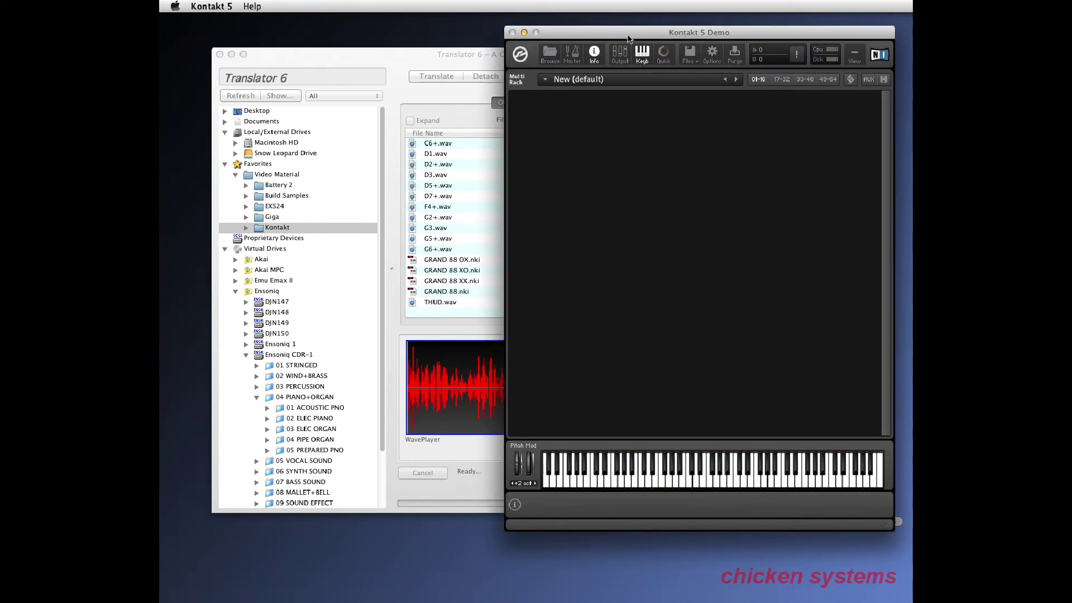
drag(629, 36, 631, 65)
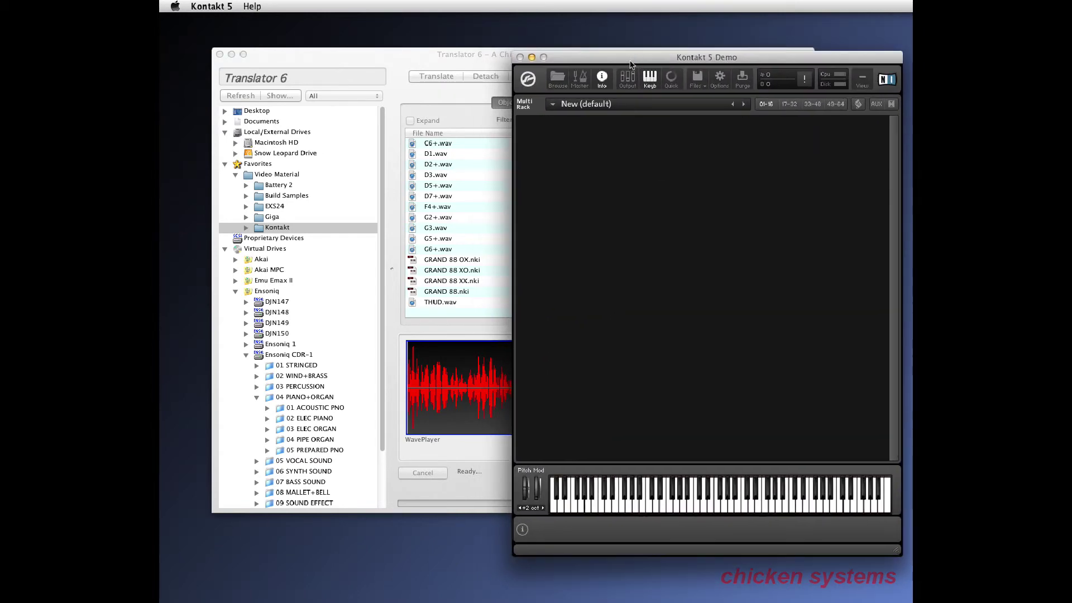
click(439, 293)
click(438, 294)
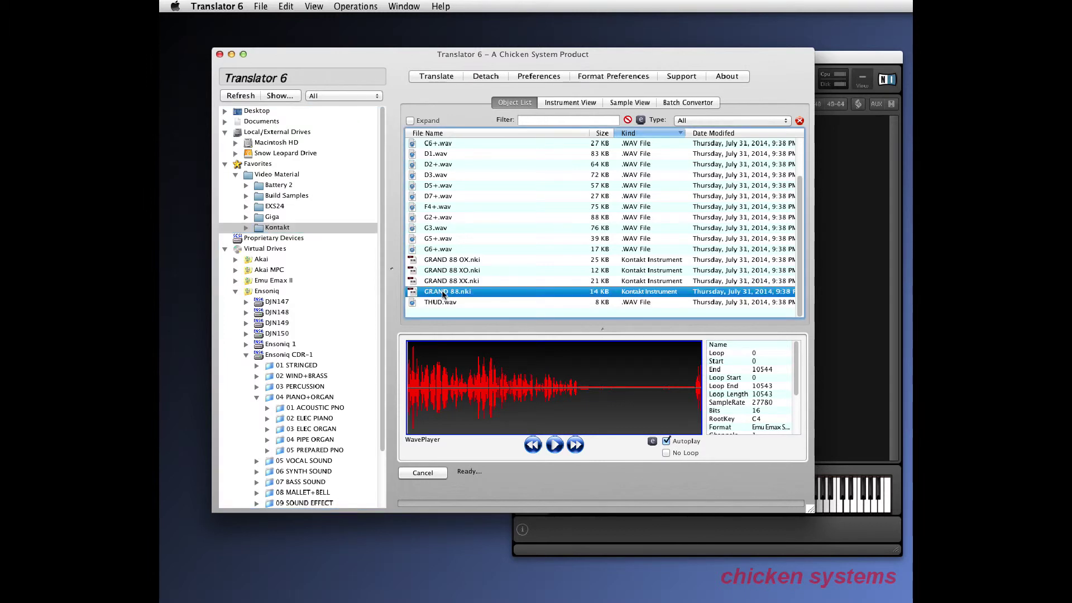
drag(436, 296, 861, 302)
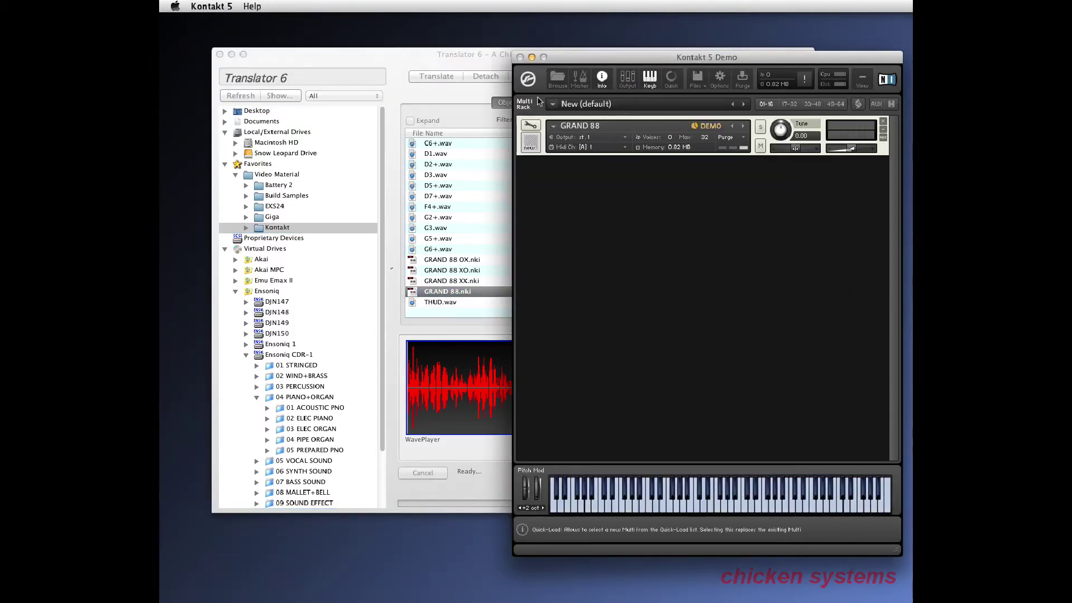
click(689, 510)
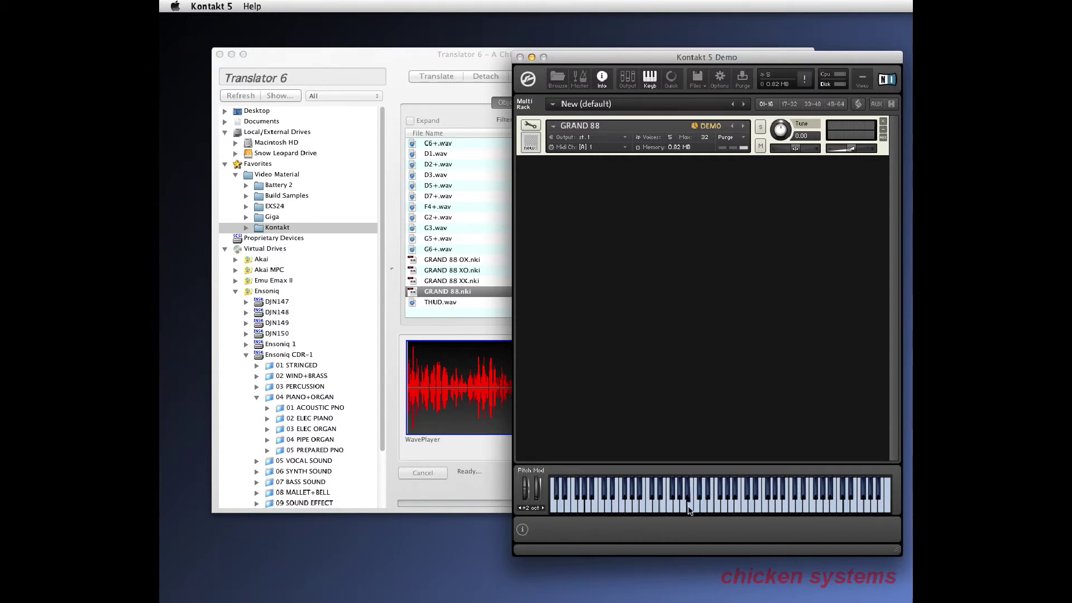
click(736, 510)
click(765, 505)
click(783, 506)
click(719, 79)
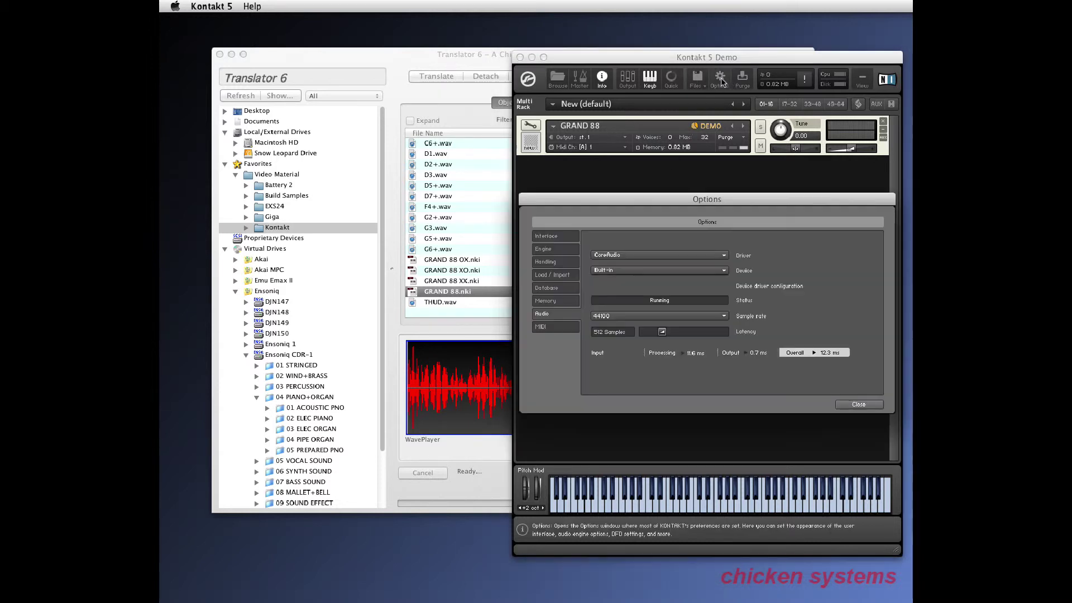
click(640, 272)
click(634, 282)
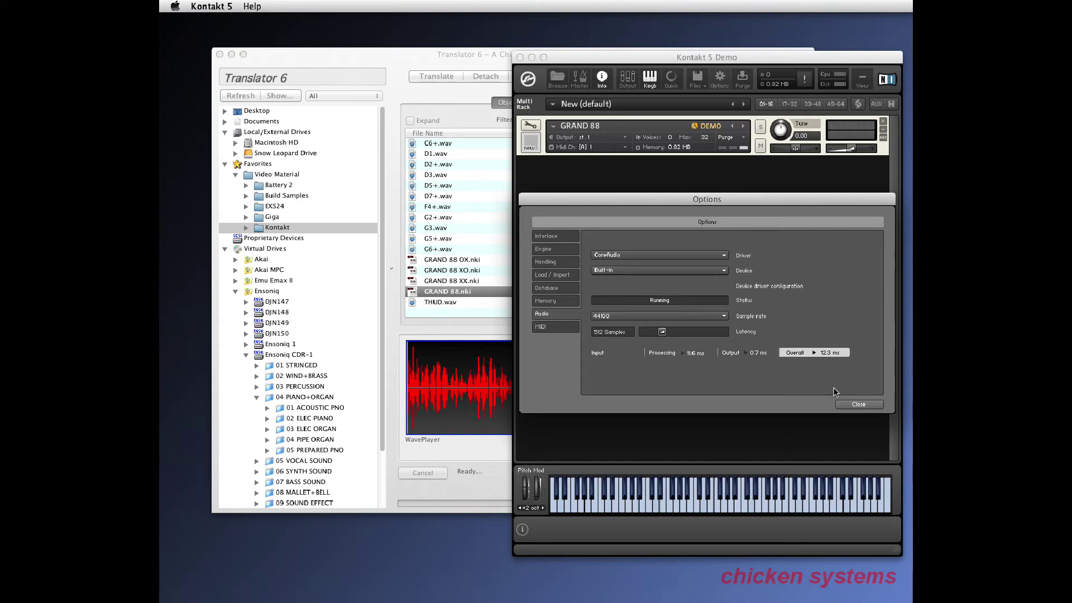
click(854, 405)
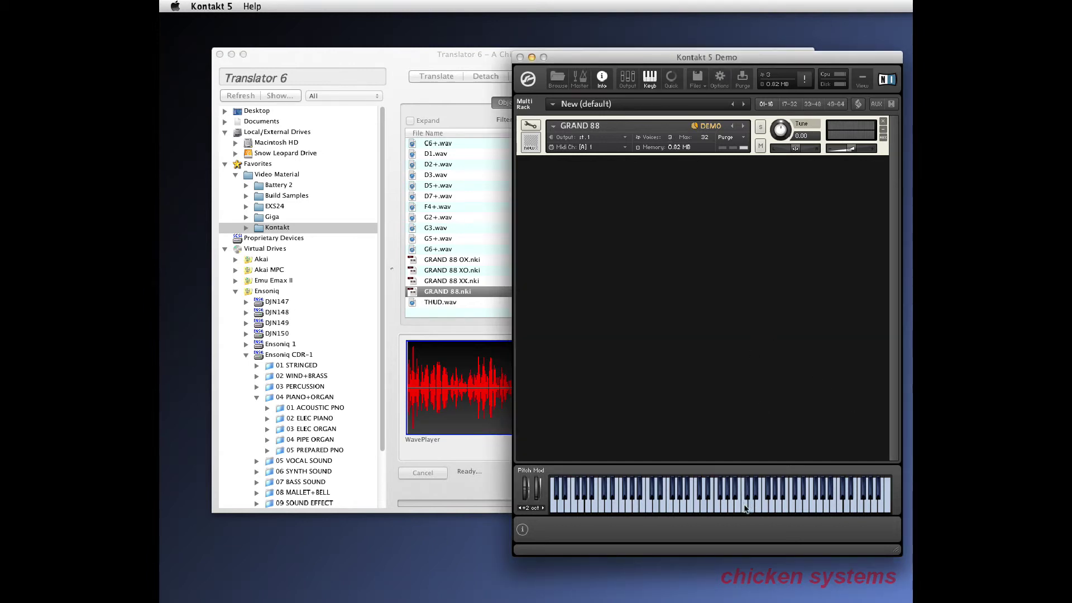
click(884, 122)
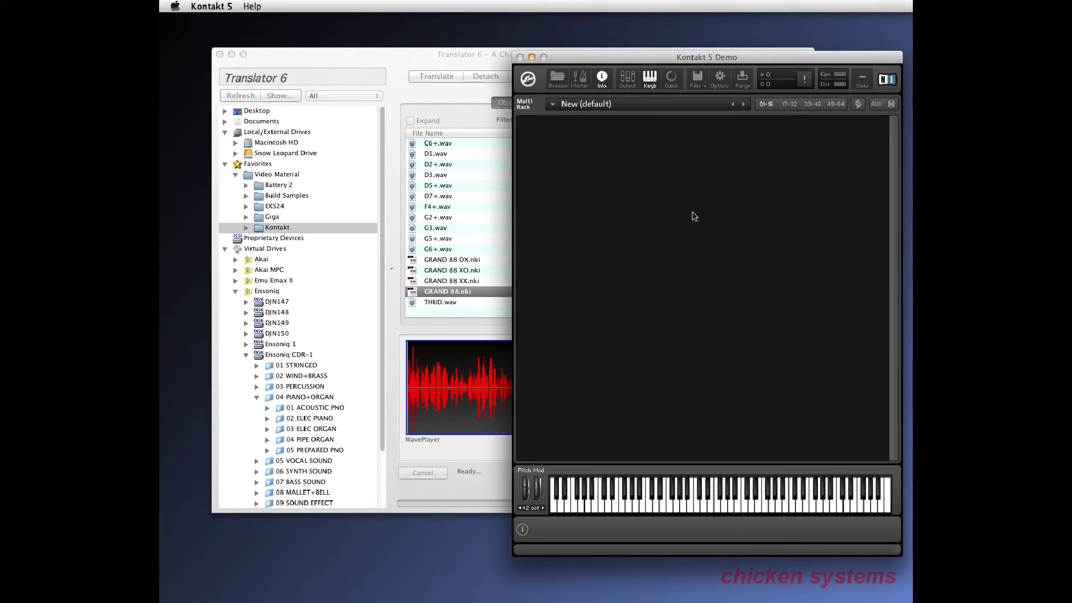
Minimize Kontakt 5 and preview the THUD.wav sample back in Translator 6
click(532, 57)
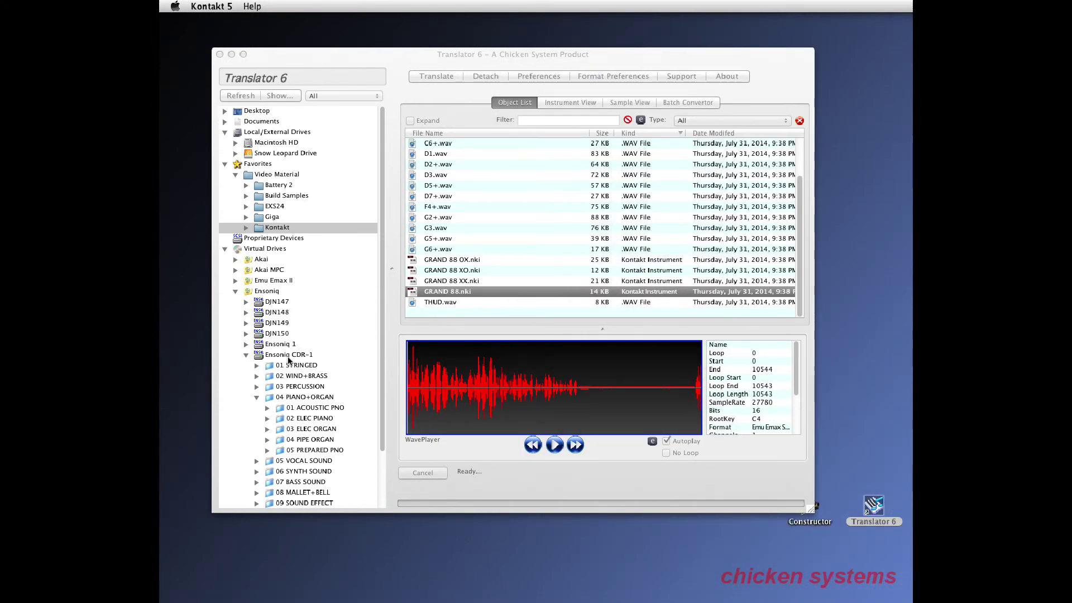
click(449, 306)
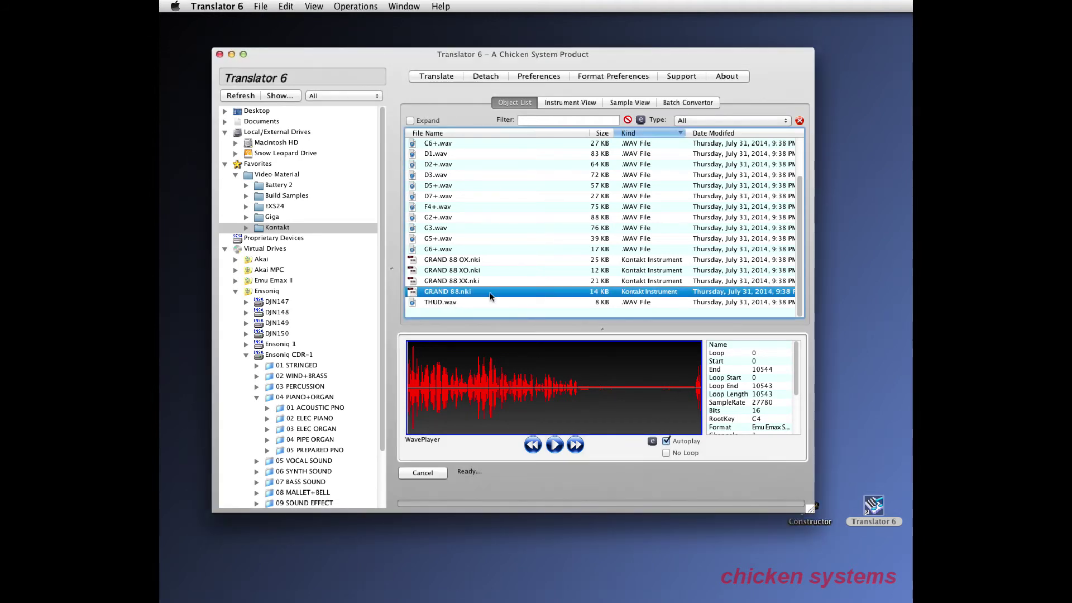
click(449, 303)
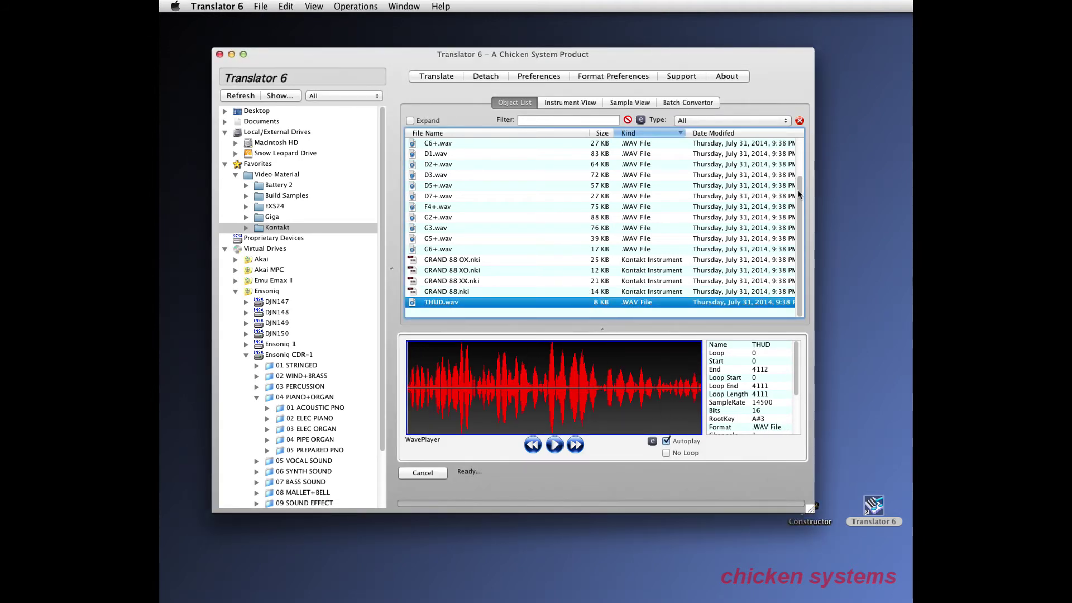
scroll(801, 192, up, 2)
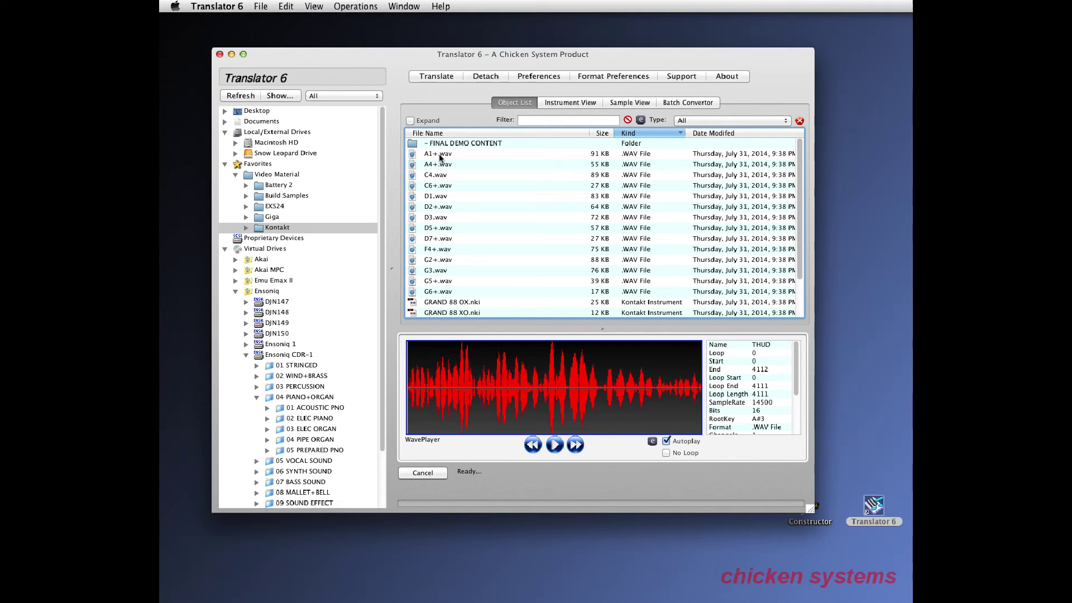
Reveal all Kontakt folder files in Finder, then list the Giga folder with the Ensoniq drives collapsed
key(super+a)
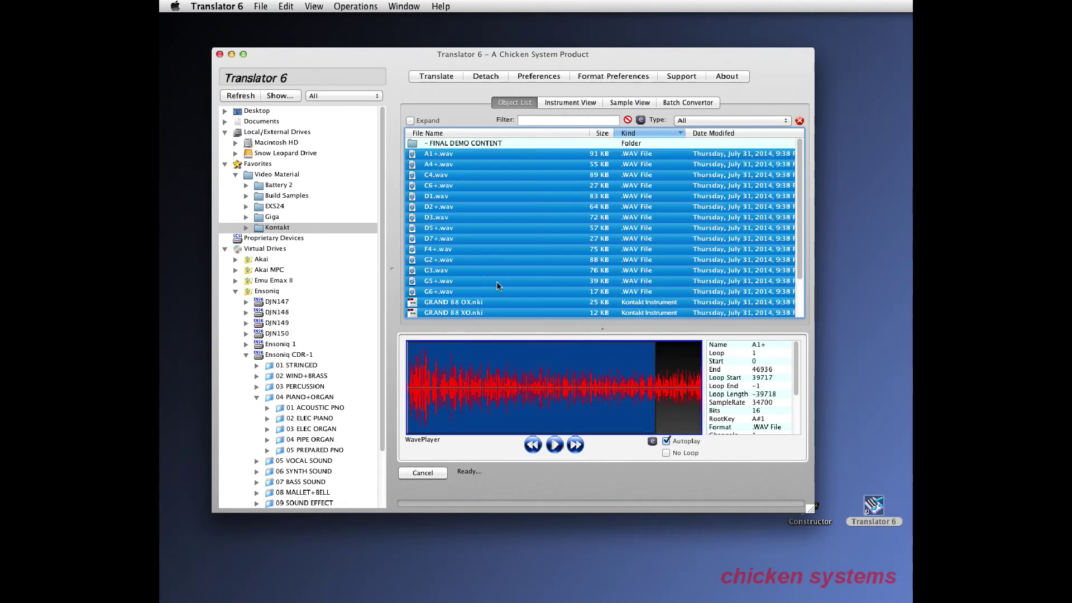
right_click(463, 179)
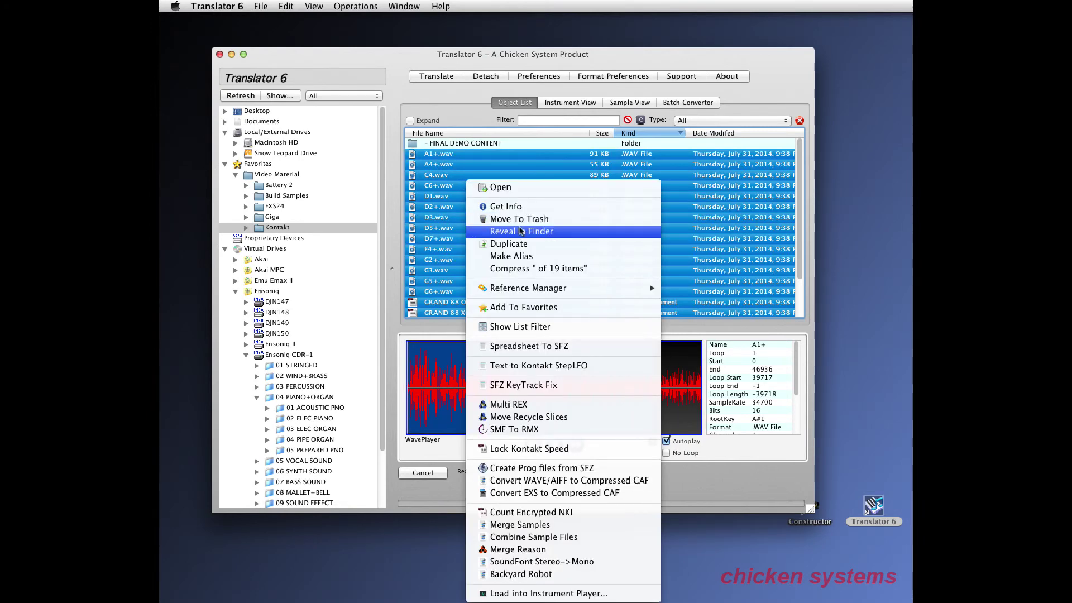
click(514, 219)
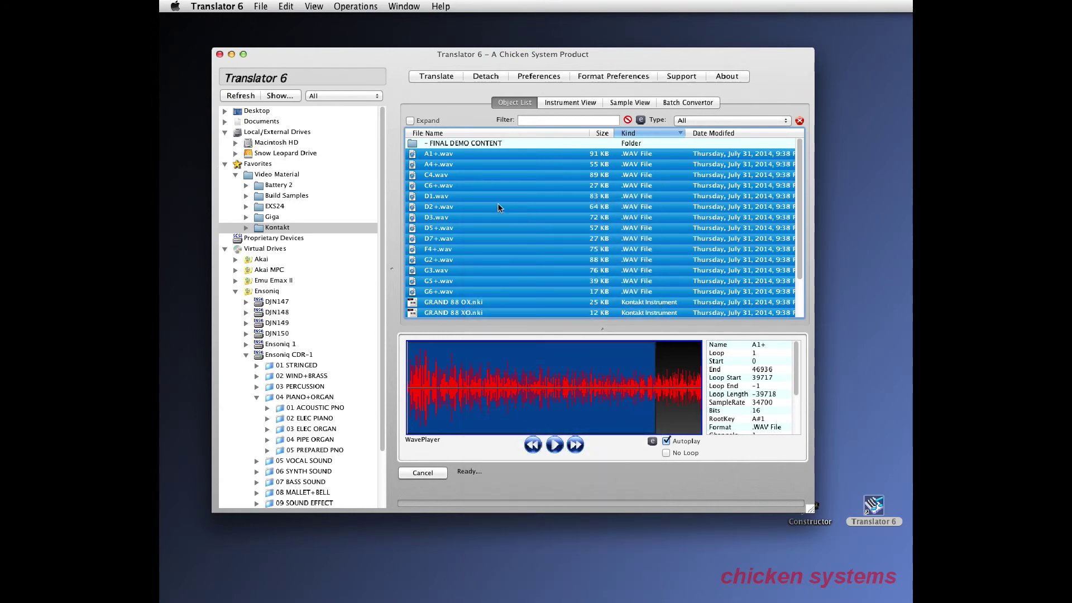
click(272, 218)
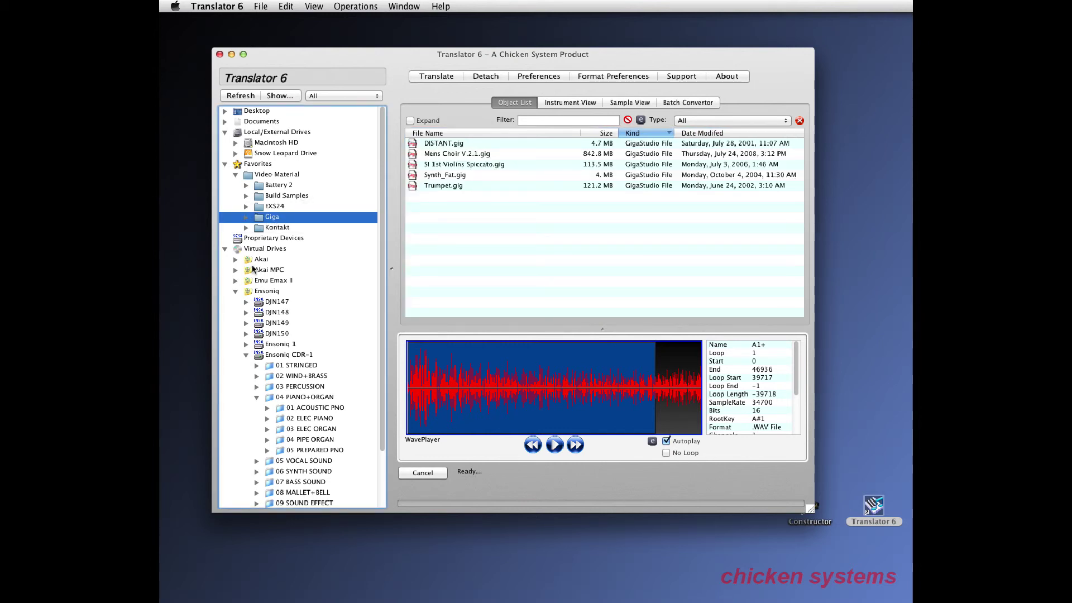
click(236, 291)
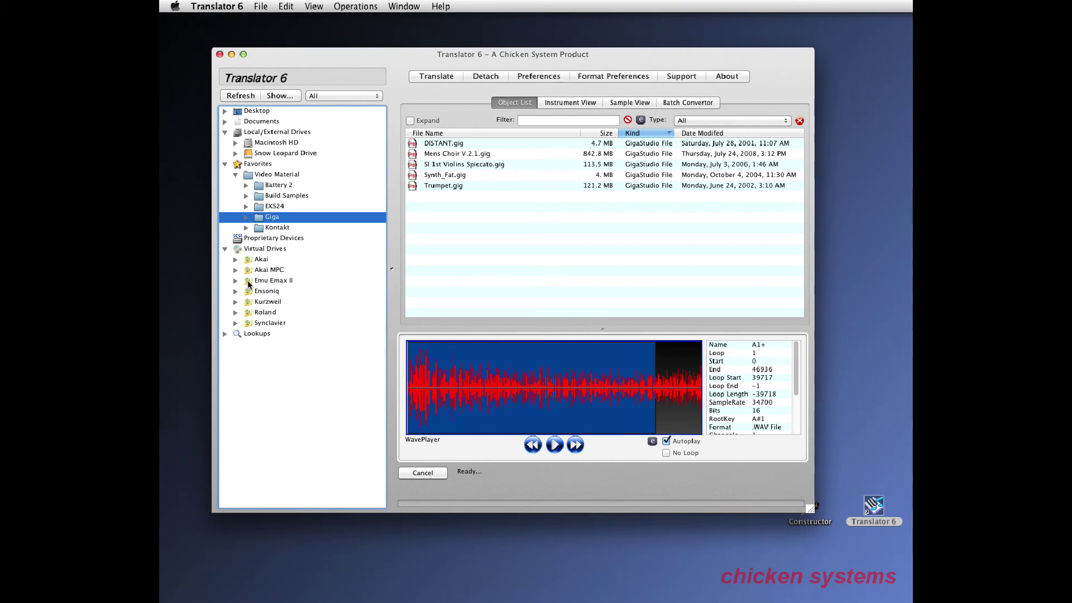